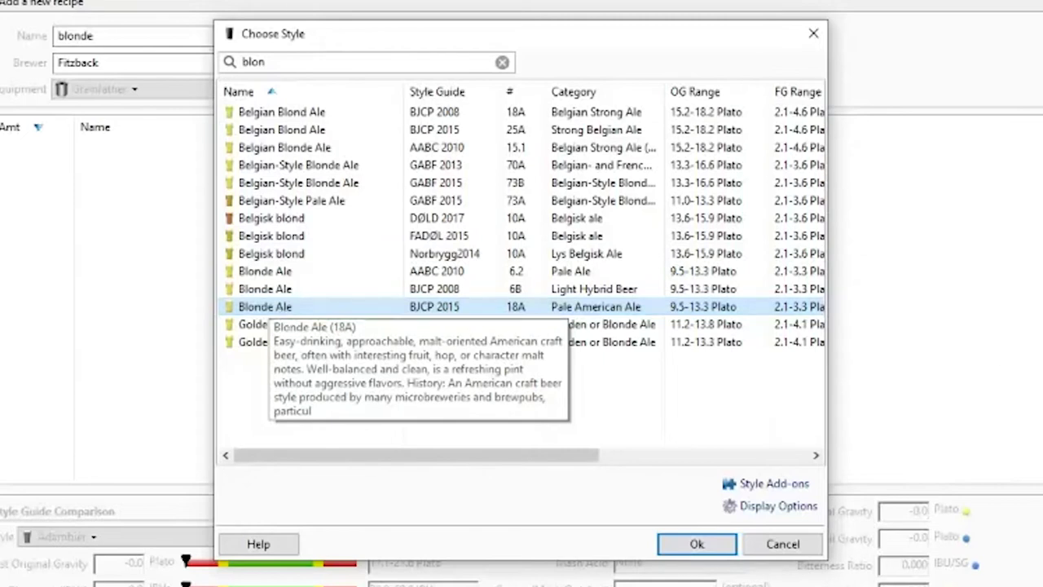
Step: Apply the BJCP 2015 Blonde Ale style and add 4.5 kg of Viking Pale Ale Malt to the recipe
{"action": "left_click", "coordinate": [695, 543]}
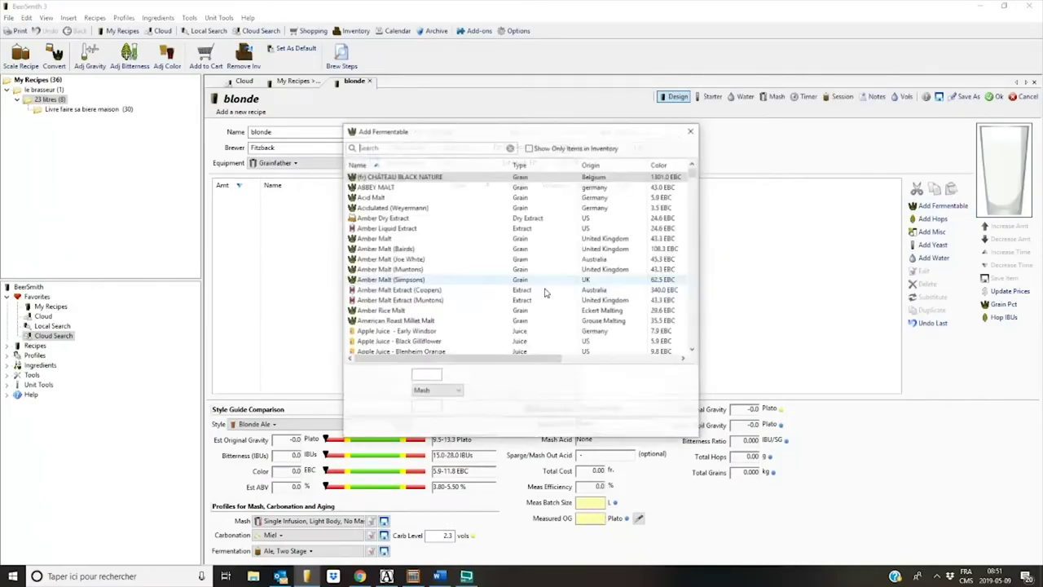
{"action": "type", "text": "vik"}
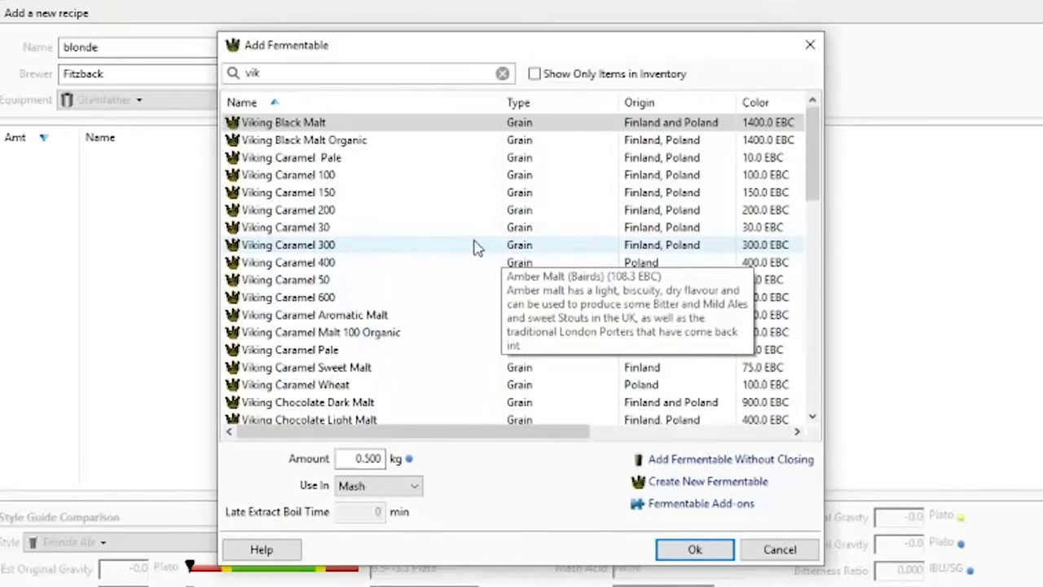
{"action": "scroll", "coordinate": [436, 247], "scroll_direction": "down", "scroll_amount": 1}
{"action": "scroll", "coordinate": [436, 246], "scroll_direction": "down", "scroll_amount": 3}
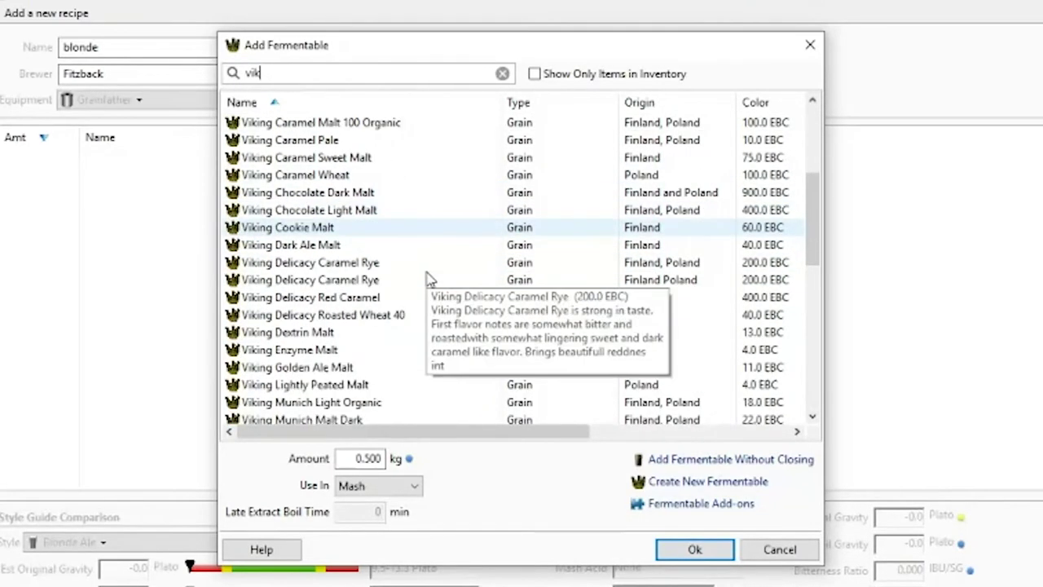
{"action": "scroll", "coordinate": [402, 303], "scroll_direction": "down", "scroll_amount": 4}
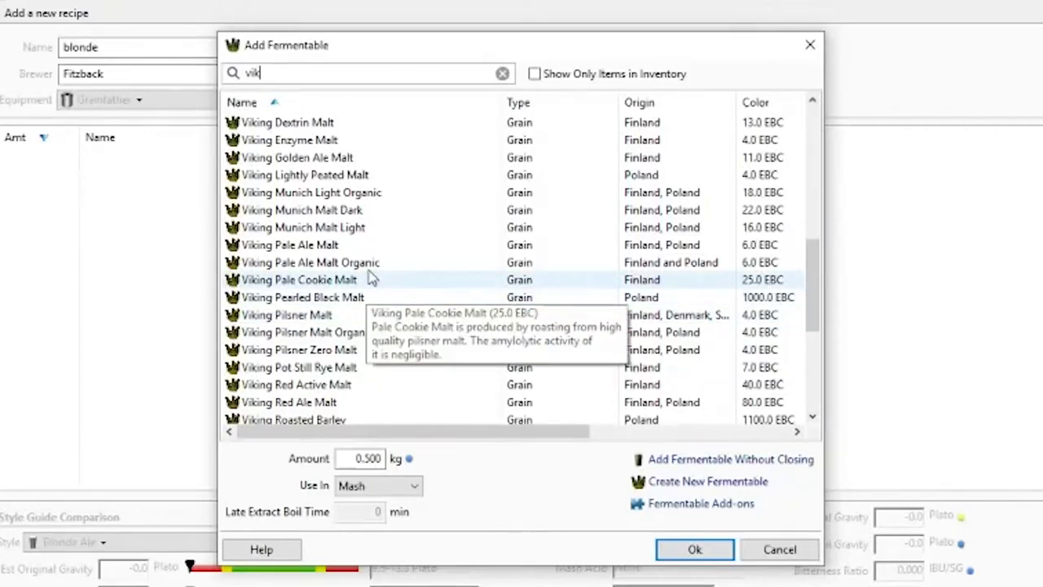
{"action": "left_click", "coordinate": [372, 245]}
{"action": "double_click", "coordinate": [359, 458]}
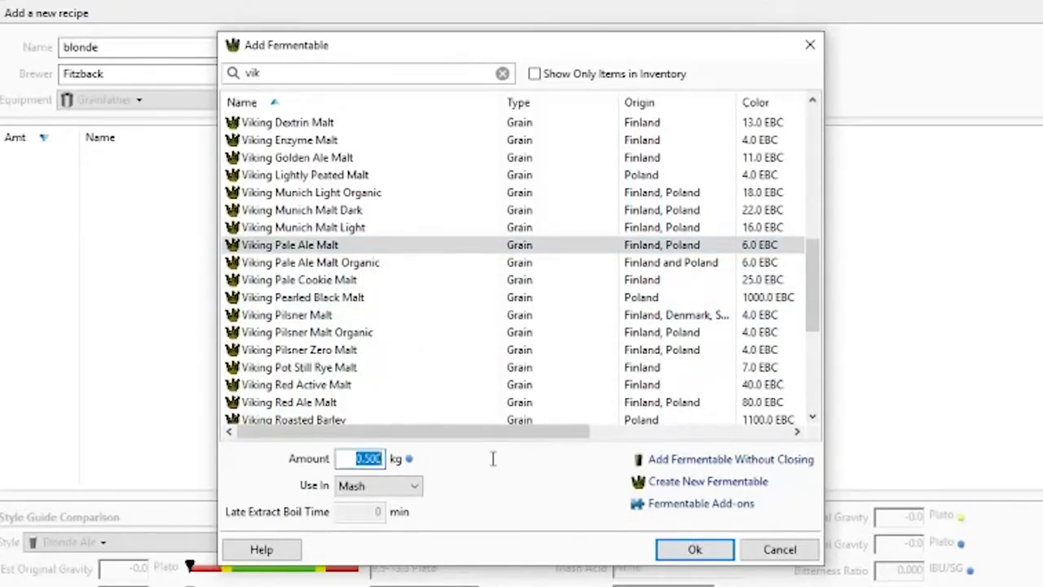
{"action": "type", "text": "4.5"}
{"action": "key", "text": "Return"}
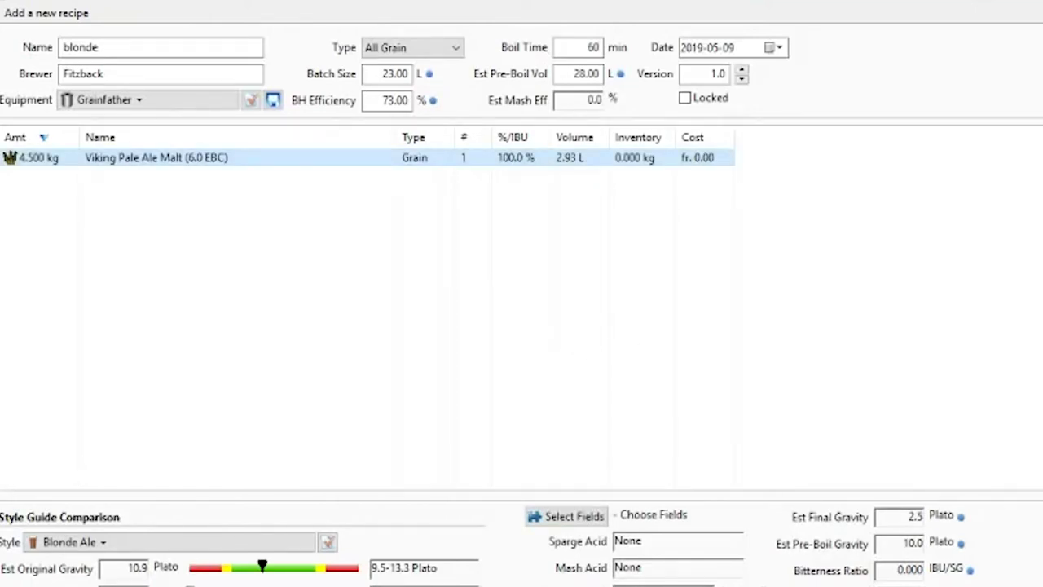
Step: Add 0.25 kg of Viking Dextrin Malt to the recipe as a mash fermentable
{"action": "double_click", "coordinate": [675, 226]}
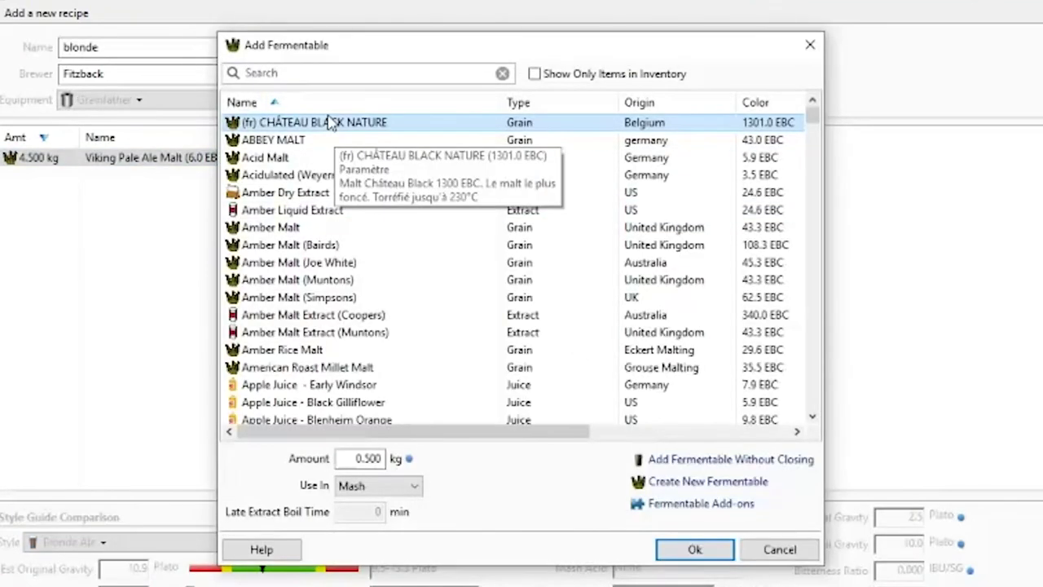
{"action": "type", "text": "dex"}
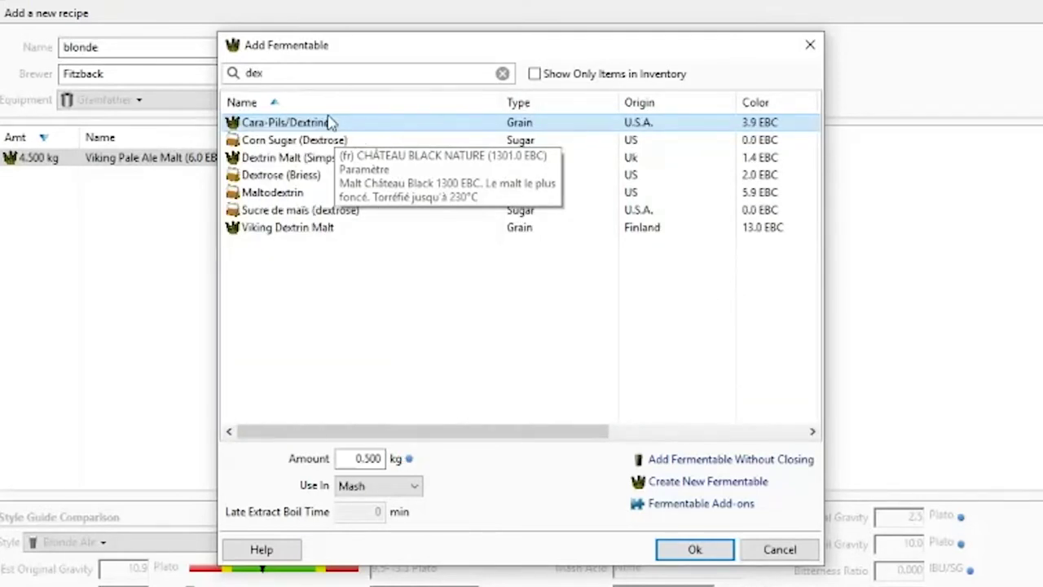
{"action": "left_click", "coordinate": [335, 227]}
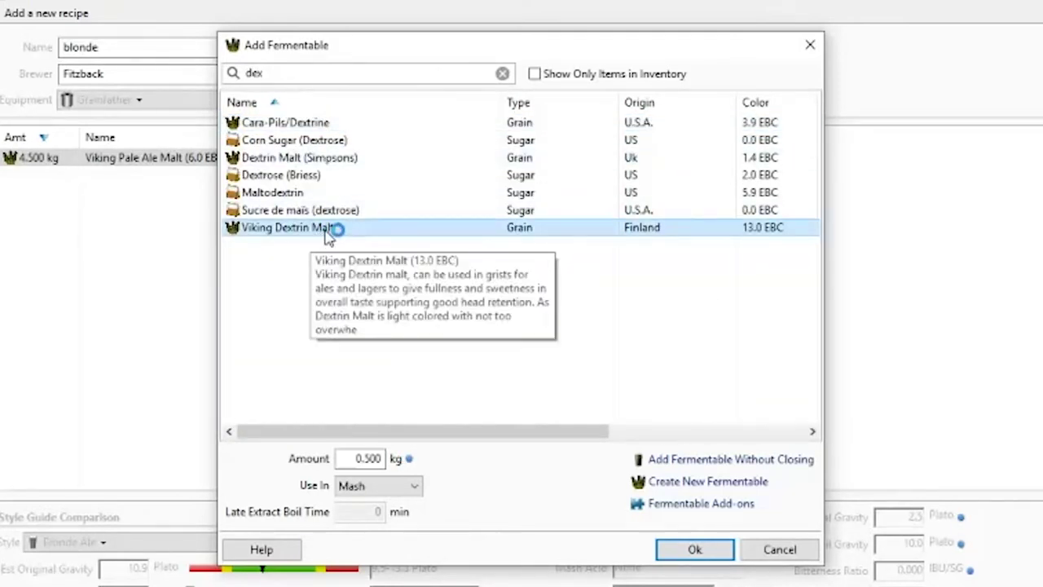
{"action": "double_click", "coordinate": [348, 462]}
{"action": "type", "text": "0.25"}
{"action": "key", "text": "Return"}
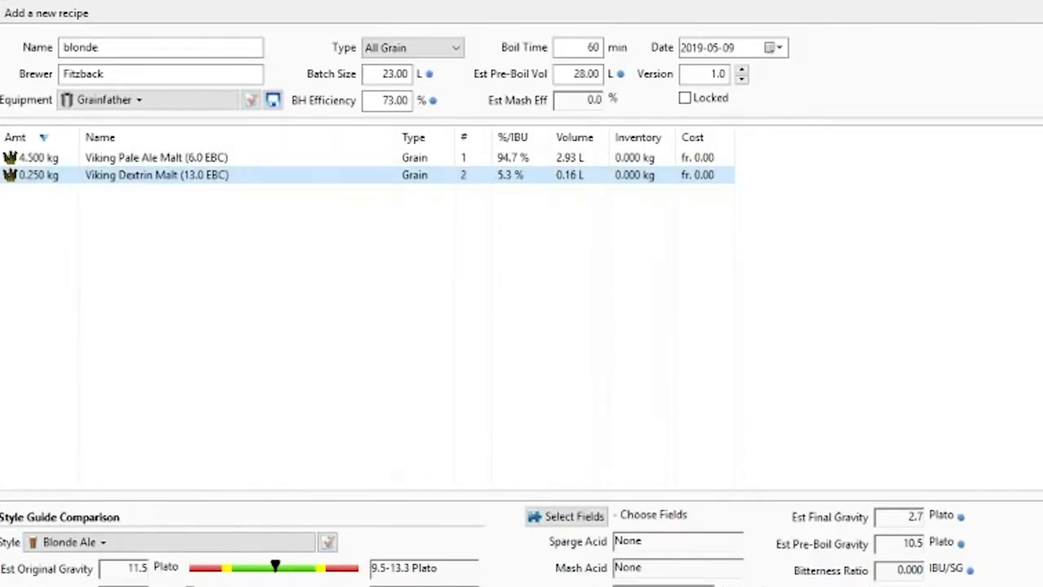
Step: Add 0.25 kg of Viking Vienna Malt to the recipe as a mash fermentable
{"action": "double_click", "coordinate": [340, 187]}
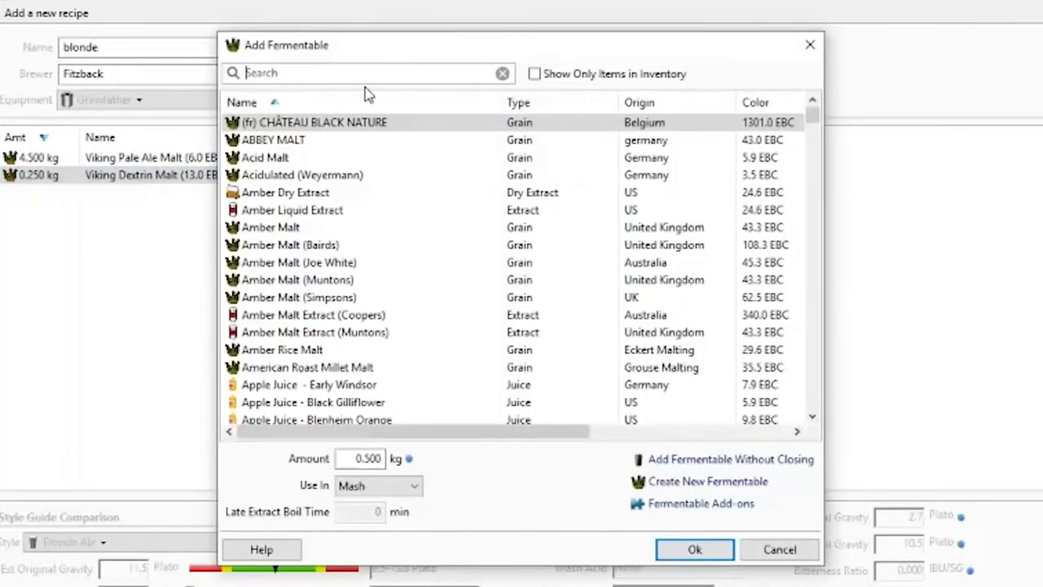
{"action": "type", "text": "vik"}
{"action": "scroll", "coordinate": [361, 239], "scroll_direction": "down", "scroll_amount": 12}
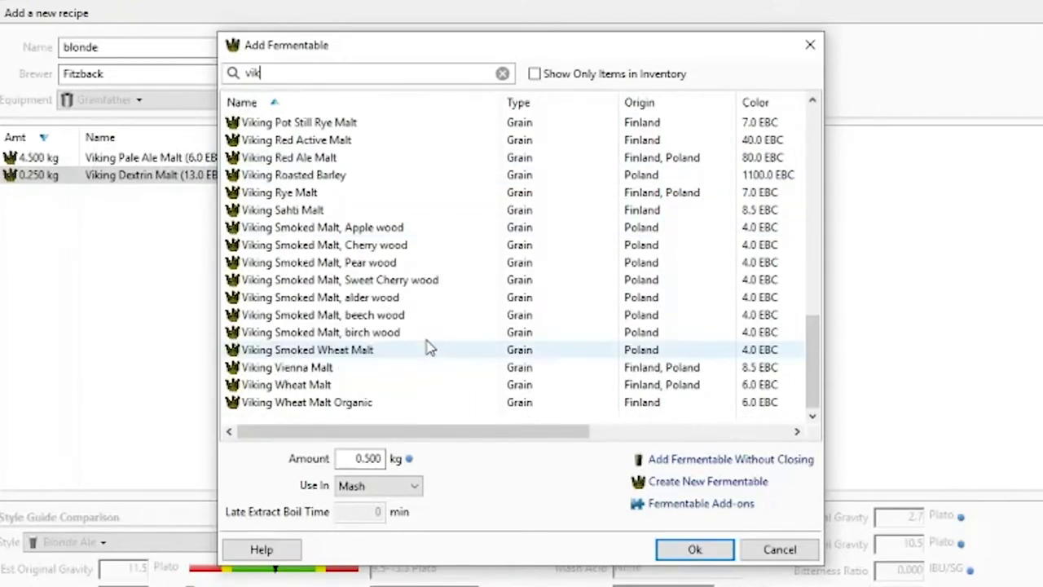
{"action": "left_click", "coordinate": [322, 367]}
{"action": "double_click", "coordinate": [353, 456]}
{"action": "type", "text": "0.25"}
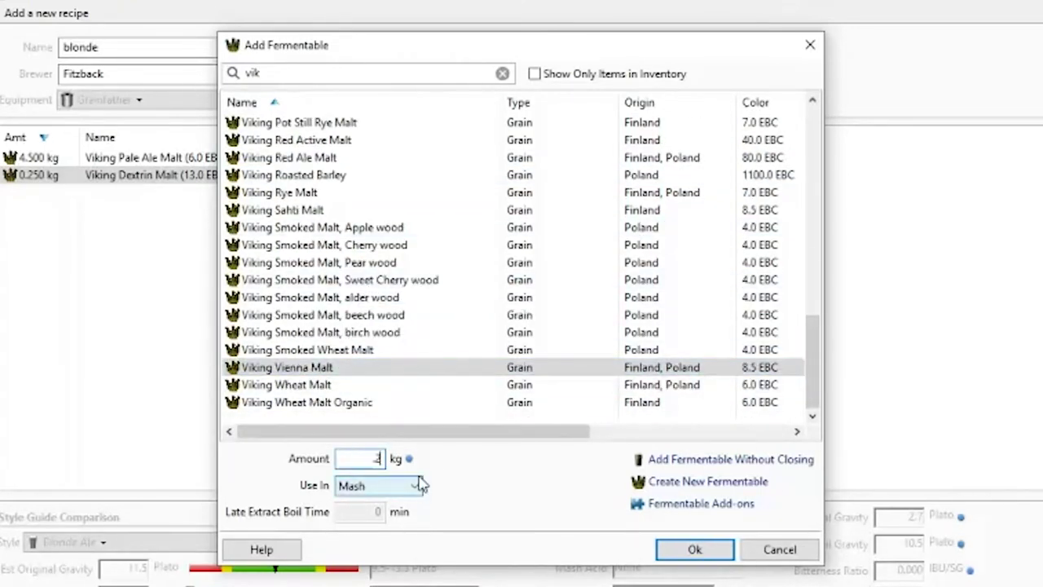
{"action": "key", "text": "Return"}
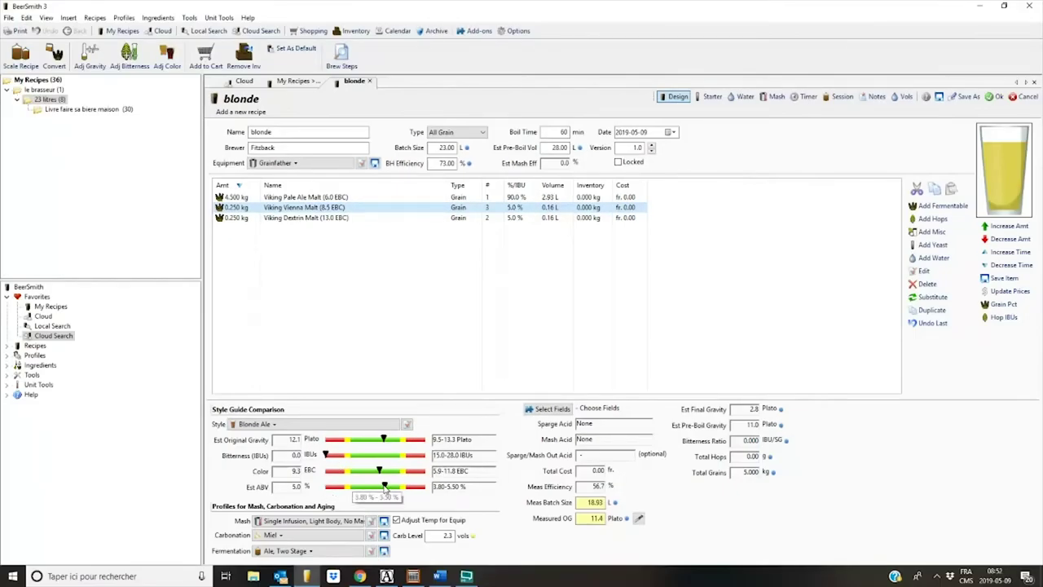
{"action": "left_click", "coordinate": [346, 270]}
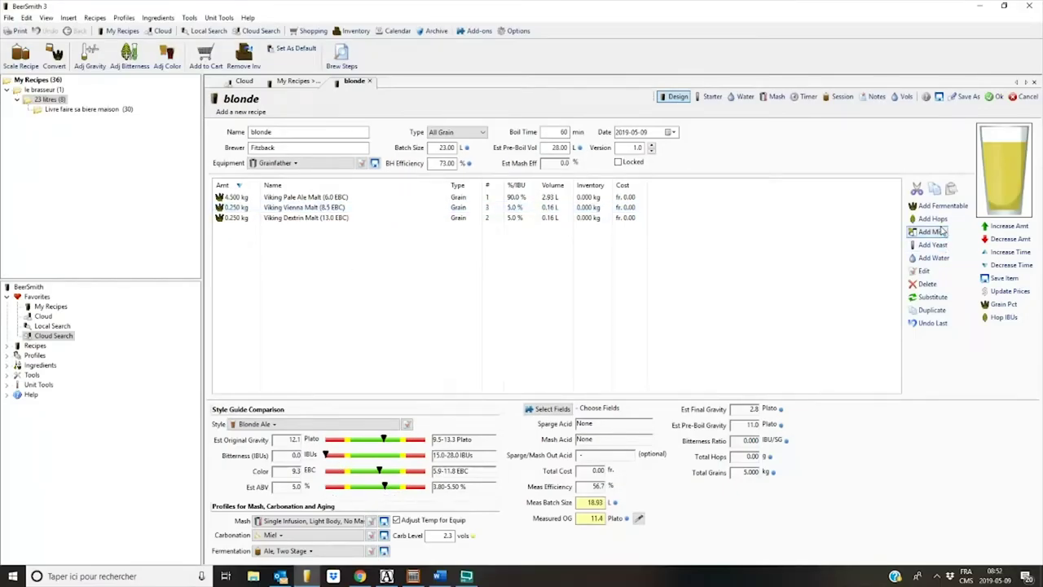
Step: Add 28 g of U.S. Cascade hop pellets to the recipe with a 60-minute boil
{"action": "left_click", "coordinate": [933, 218]}
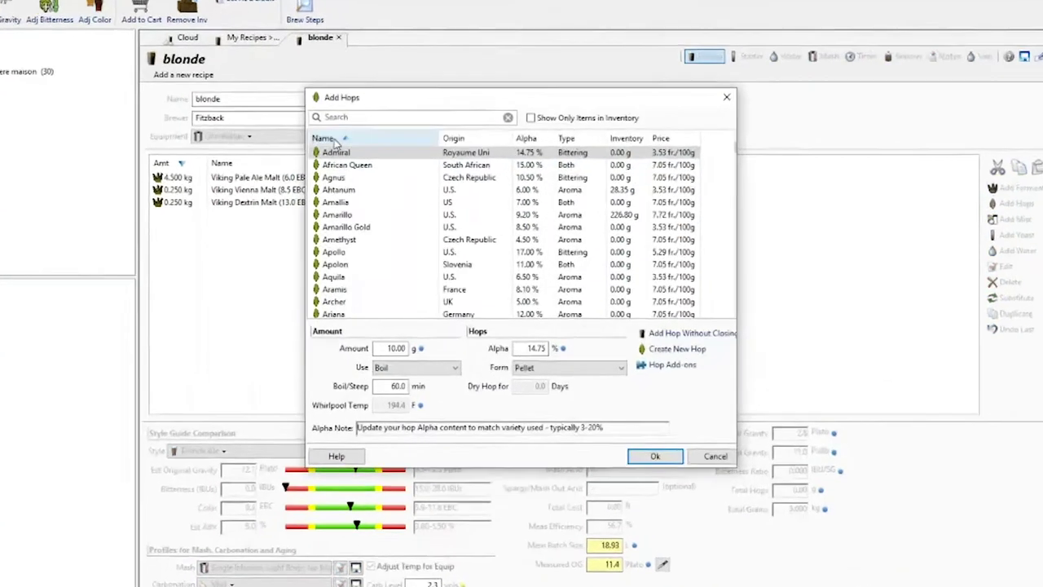
{"action": "type", "text": "cas"}
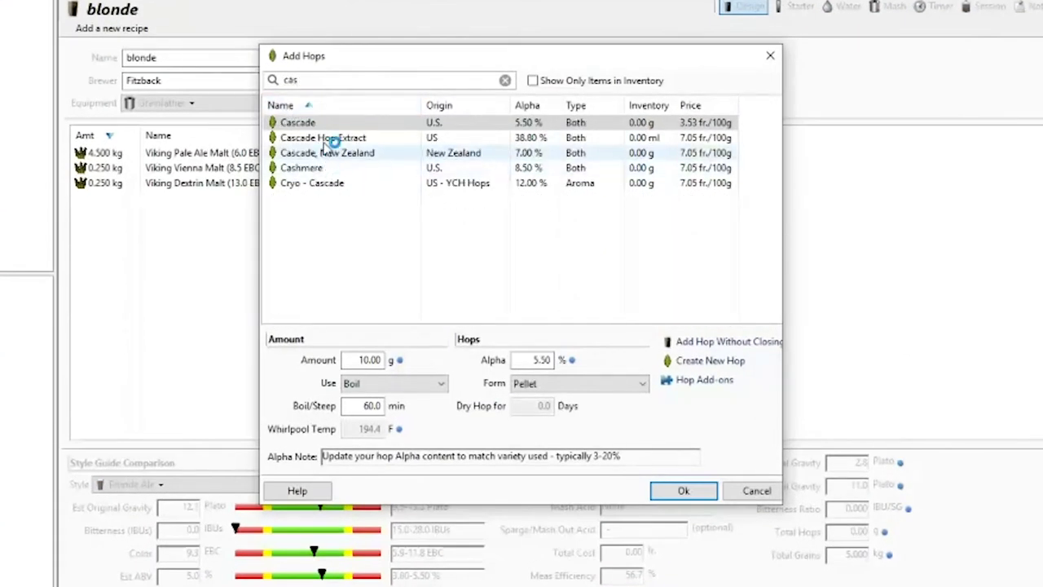
{"action": "double_click", "coordinate": [359, 360]}
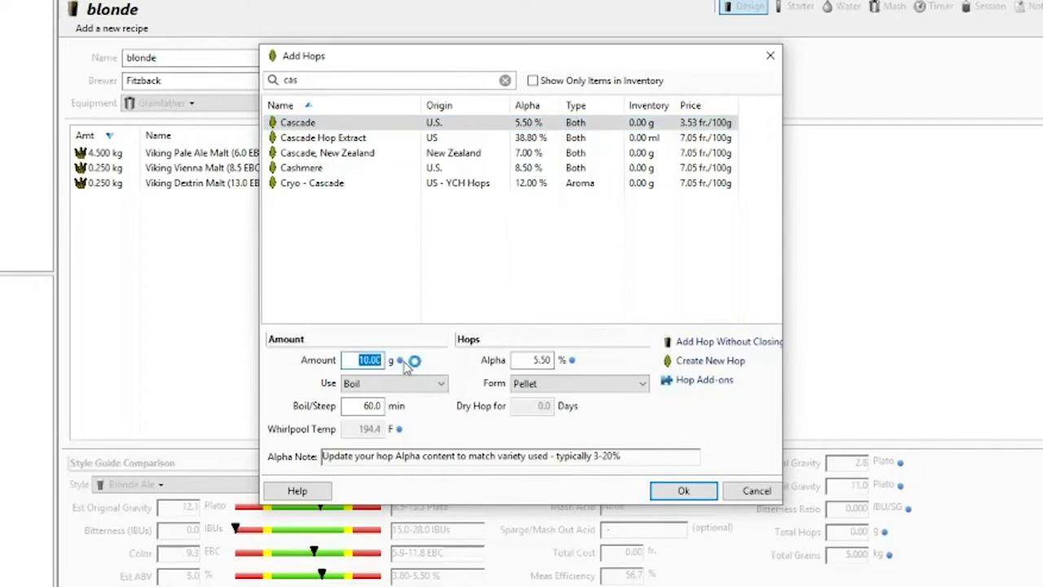
{"action": "type", "text": "28"}
{"action": "key", "text": "Return"}
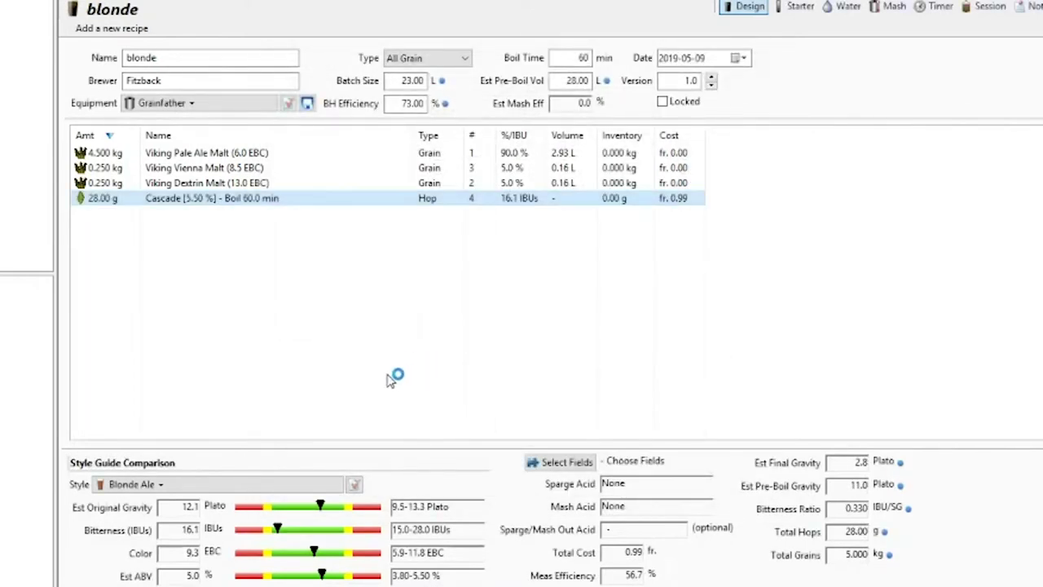
Step: Add 28 g of United Kingdom Fuggle hop pellets with 4.50 % alpha and a 10-minute boil
{"action": "double_click", "coordinate": [370, 233]}
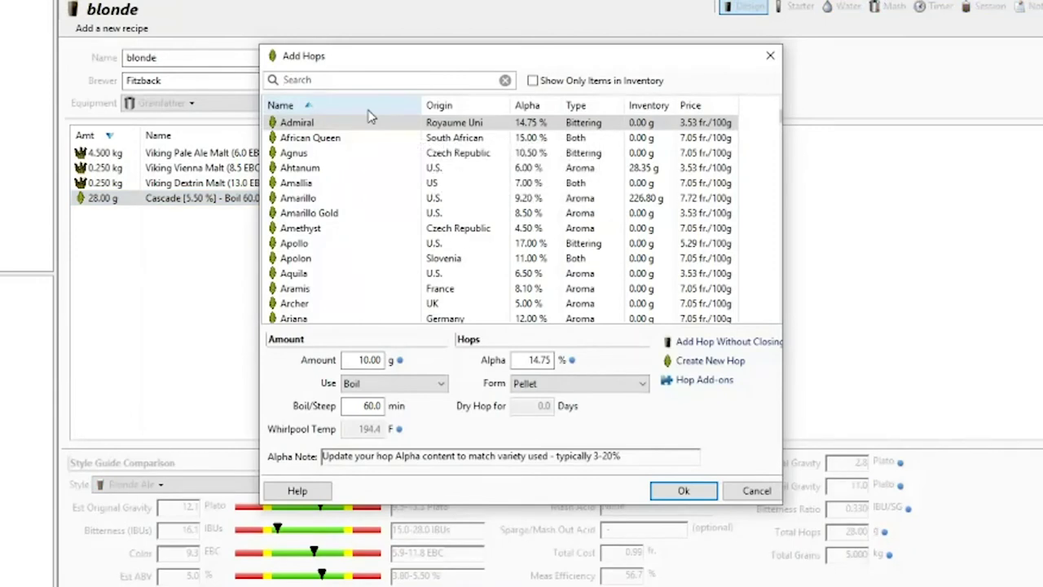
{"action": "scroll", "coordinate": [383, 244], "scroll_direction": "down", "scroll_amount": 5}
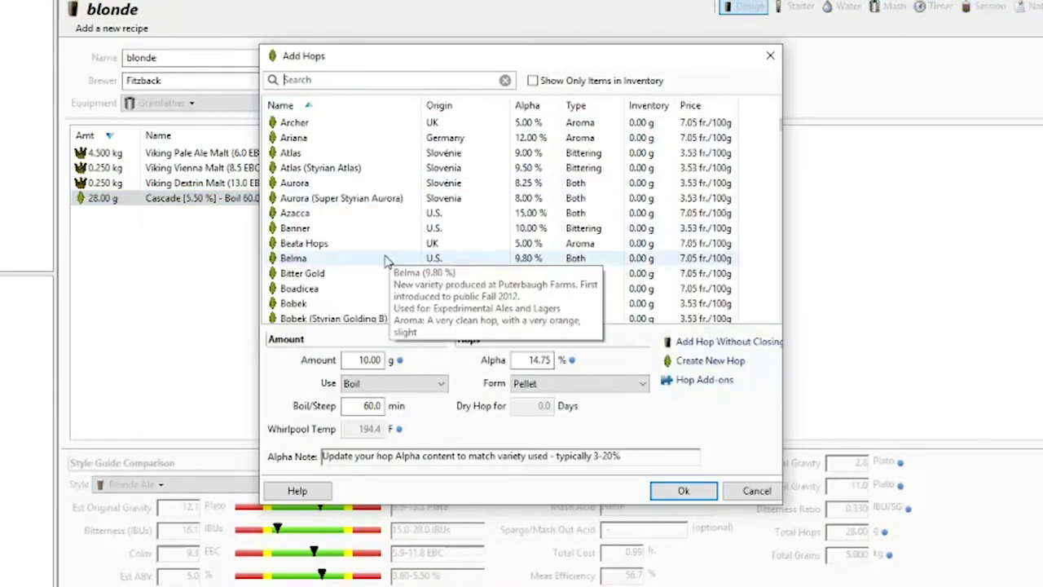
{"action": "scroll", "coordinate": [384, 257], "scroll_direction": "down", "scroll_amount": 7}
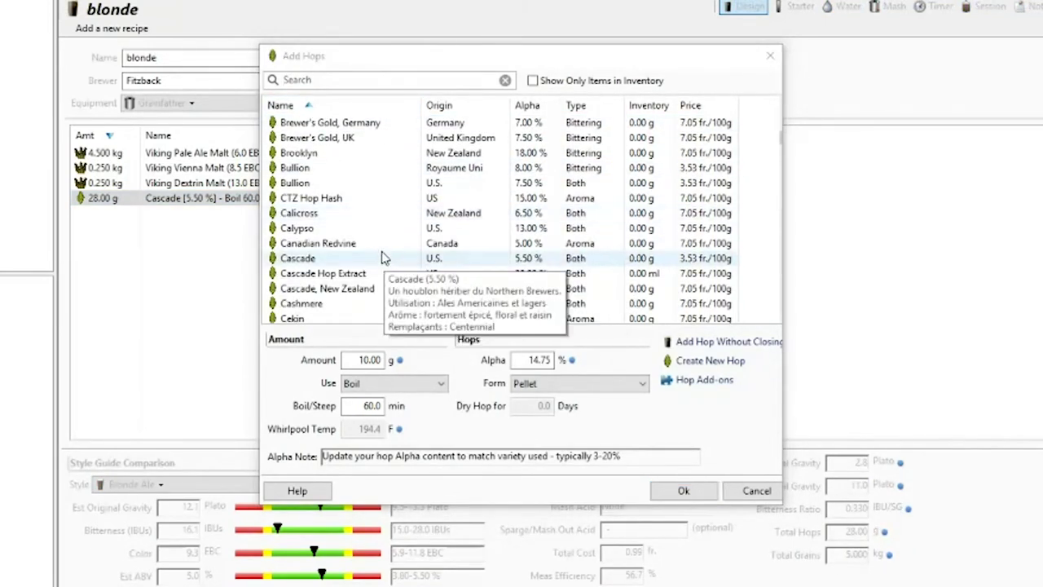
{"action": "scroll", "coordinate": [374, 252], "scroll_direction": "down", "scroll_amount": 2}
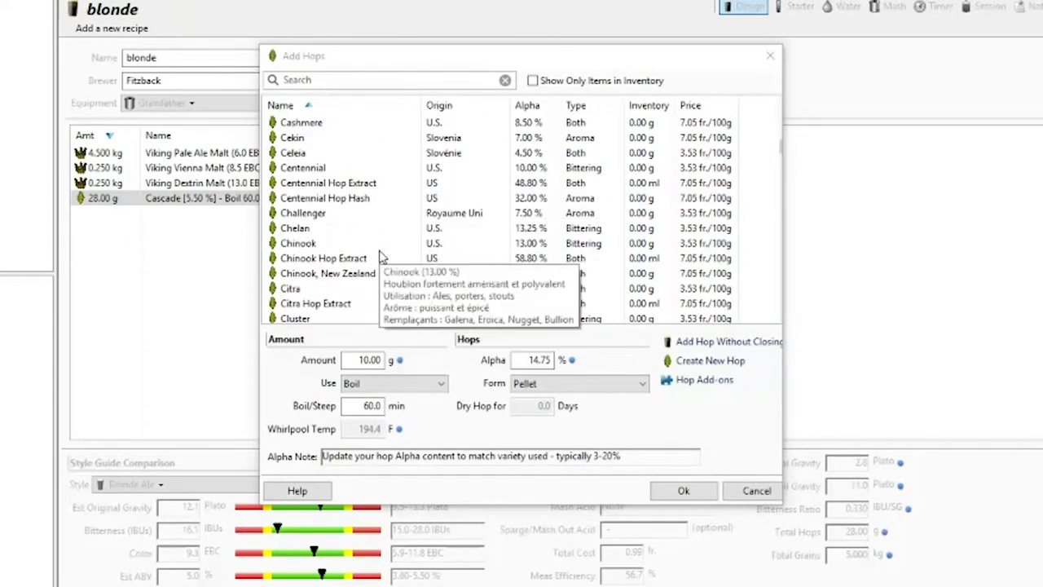
{"action": "left_click", "coordinate": [366, 246]}
{"action": "scroll", "coordinate": [373, 251], "scroll_direction": "down", "scroll_amount": 5}
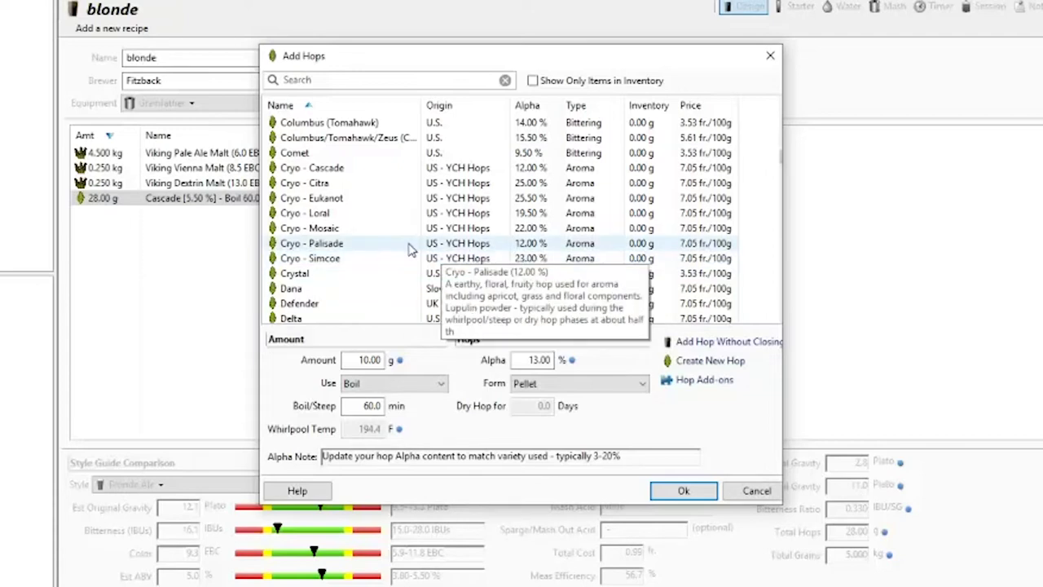
{"action": "scroll", "coordinate": [409, 245], "scroll_direction": "down", "scroll_amount": 5}
{"action": "scroll", "coordinate": [409, 249], "scroll_direction": "down", "scroll_amount": 2}
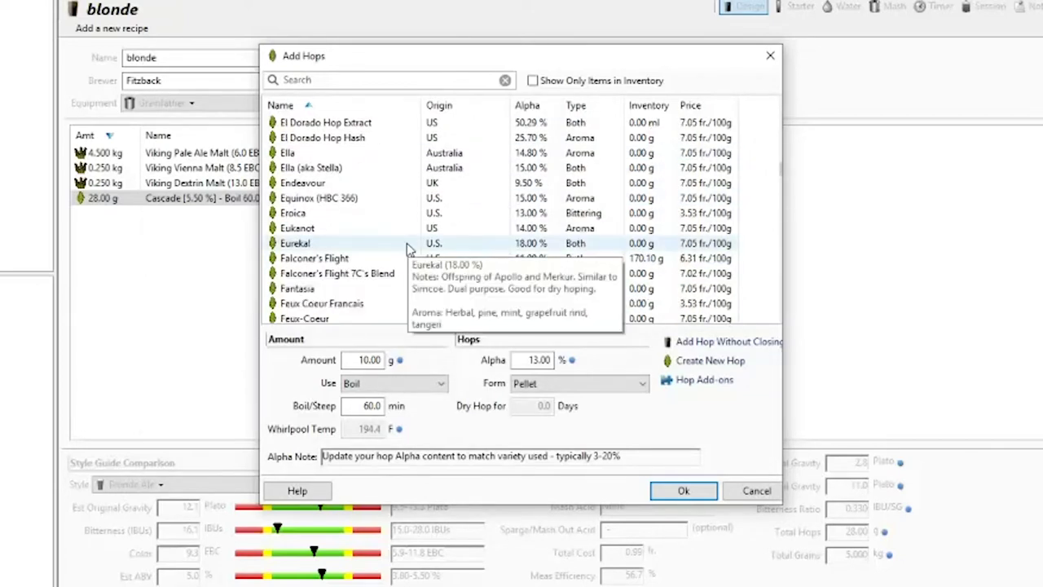
{"action": "scroll", "coordinate": [373, 300], "scroll_direction": "down", "scroll_amount": 2}
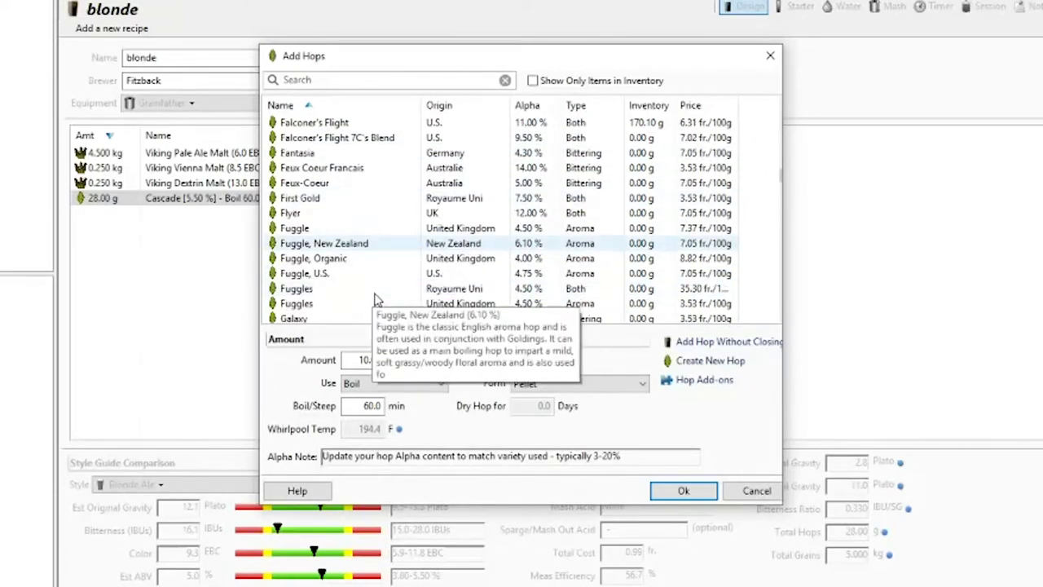
{"action": "left_click", "coordinate": [387, 232]}
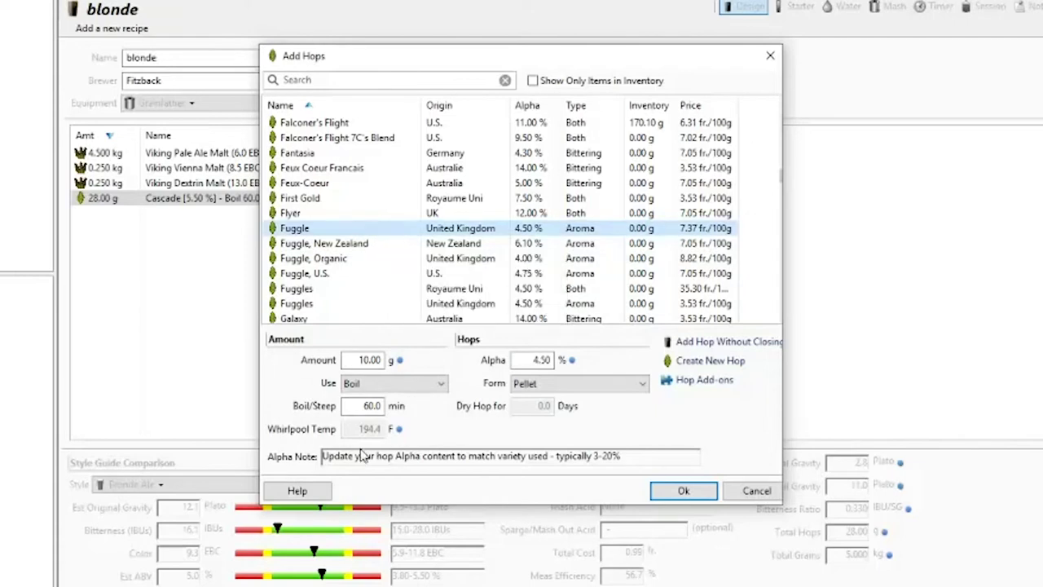
{"action": "double_click", "coordinate": [367, 360]}
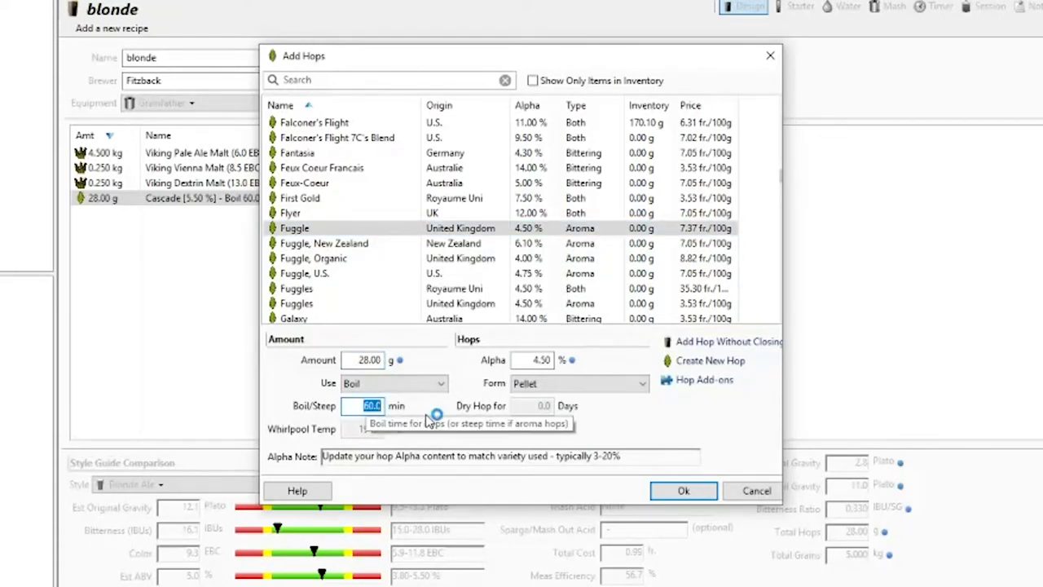
{"action": "type", "text": "10"}
{"action": "key", "text": "Return"}
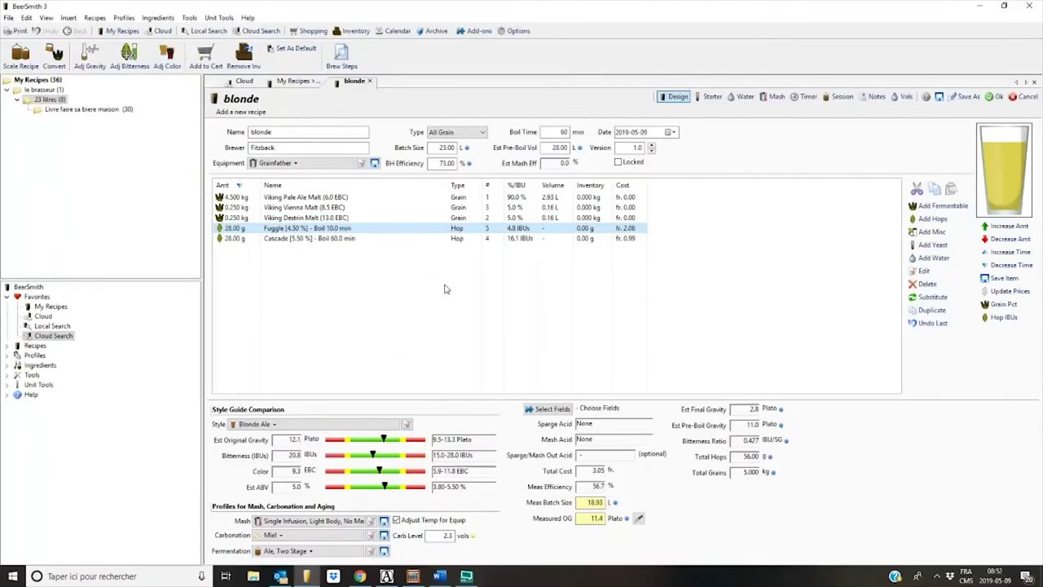
Step: Add one package of White Labs California Ale yeast, WLP001, to the recipe
{"action": "left_click", "coordinate": [933, 245]}
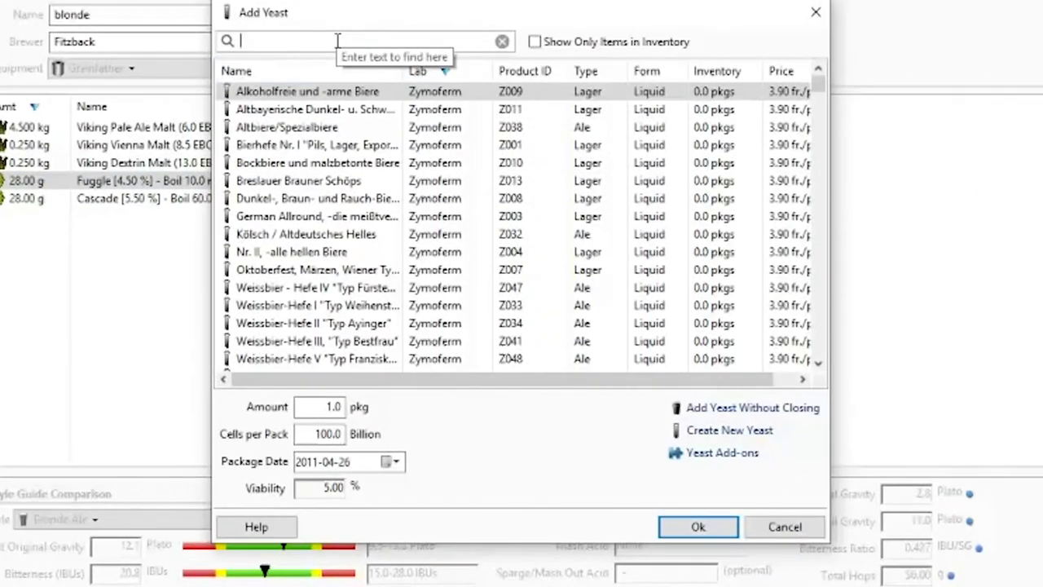
{"action": "type", "text": "wlp001"}
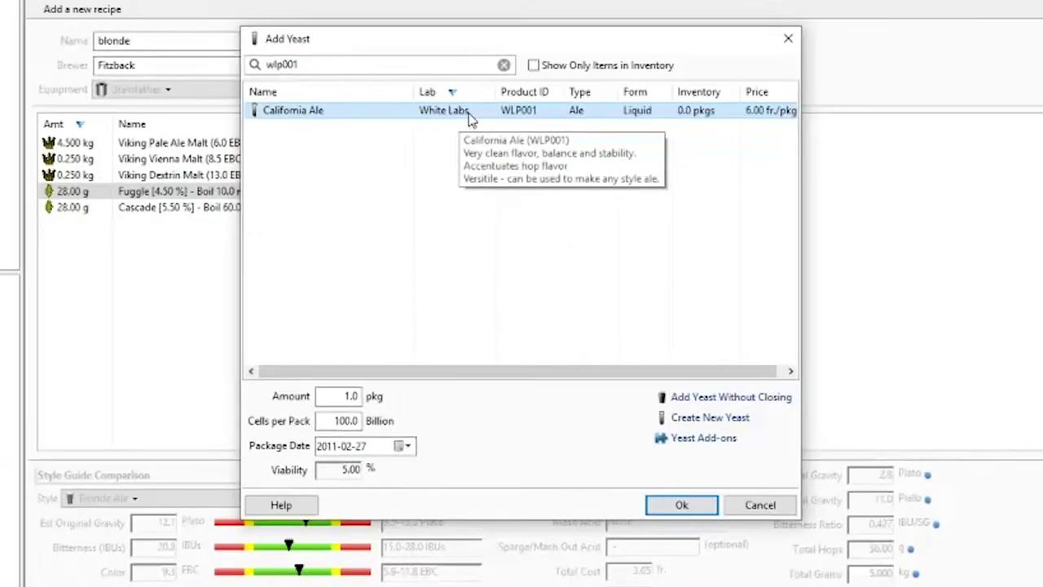
{"action": "key", "text": "Escape"}
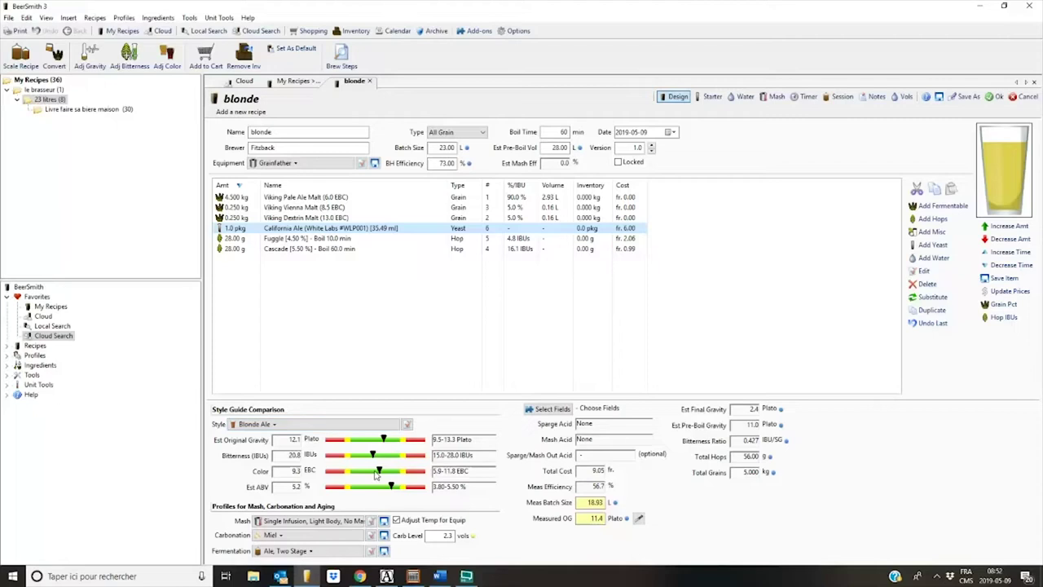
Step: Add 0.30 tsp of Irish Moss to the boil as a miscellaneous ingredient
{"action": "left_click", "coordinate": [936, 232]}
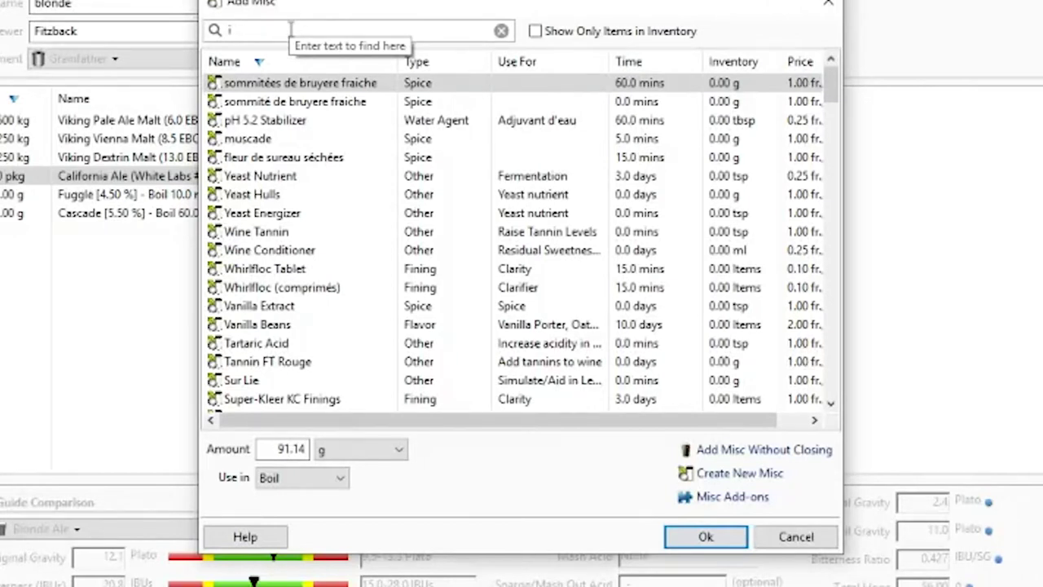
{"action": "type", "text": "ir"}
{"action": "left_click", "coordinate": [321, 121]}
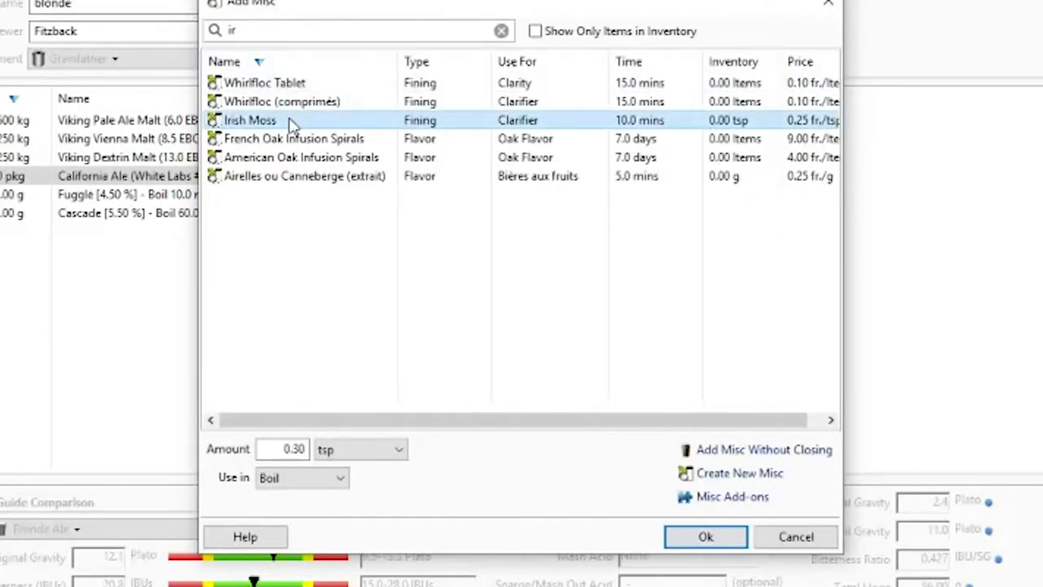
{"action": "left_click", "coordinate": [709, 540]}
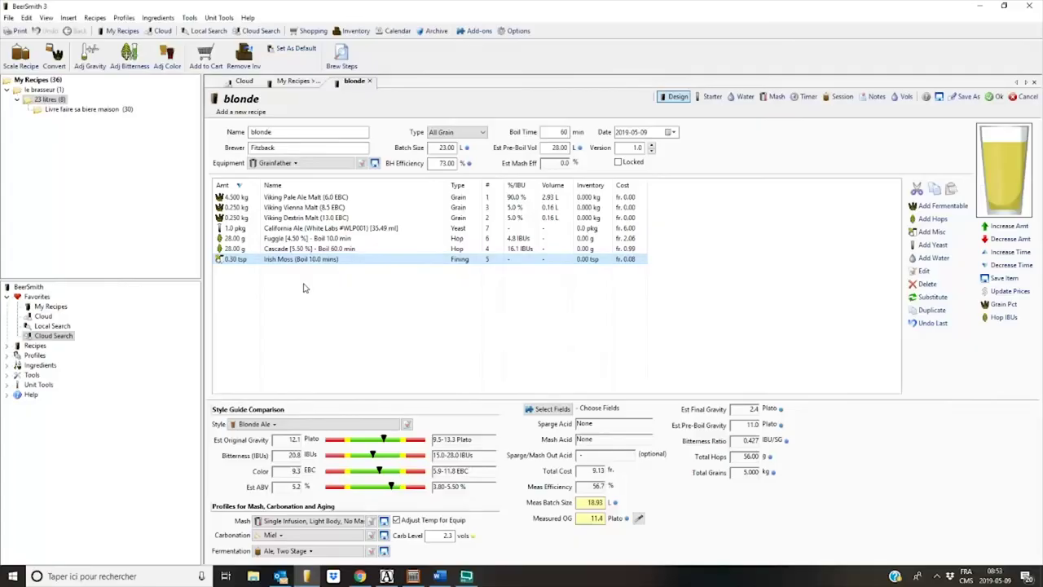
Step: Set the Mash In step to 160 F for 30 min in the recipe's mash profile
{"action": "left_click", "coordinate": [301, 288]}
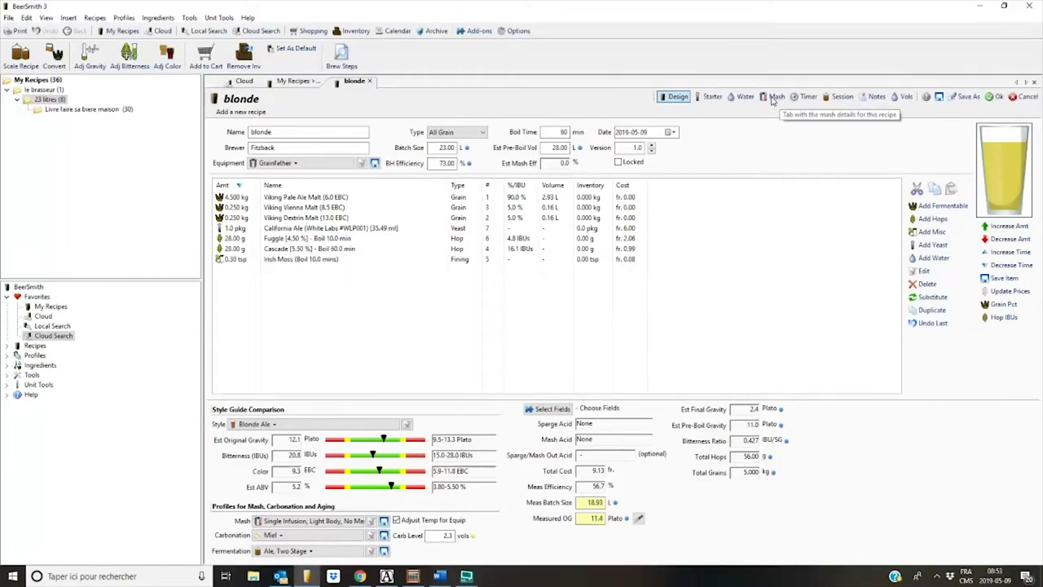
{"action": "left_click", "coordinate": [772, 99]}
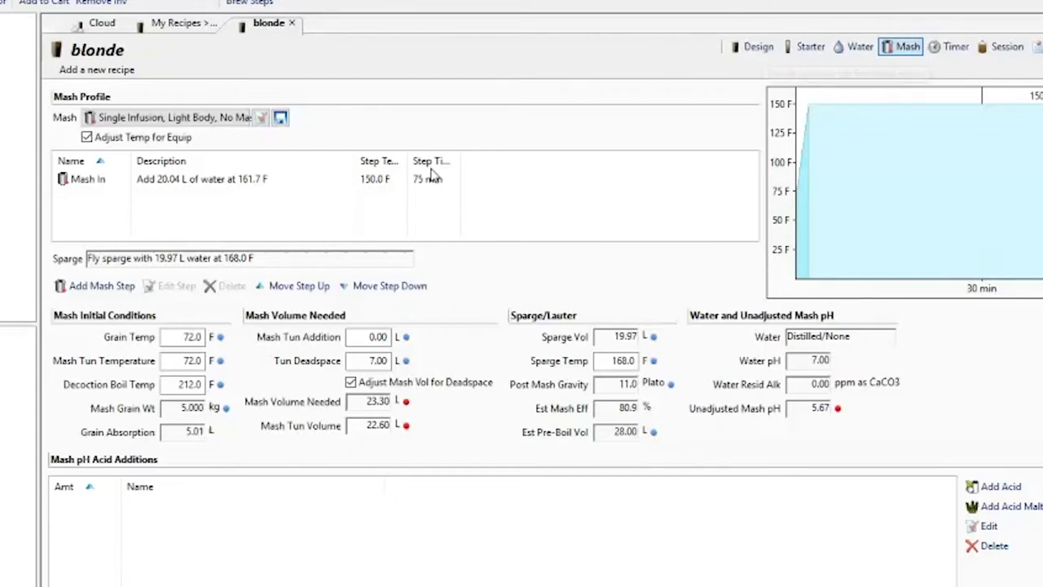
{"action": "left_click", "coordinate": [385, 184]}
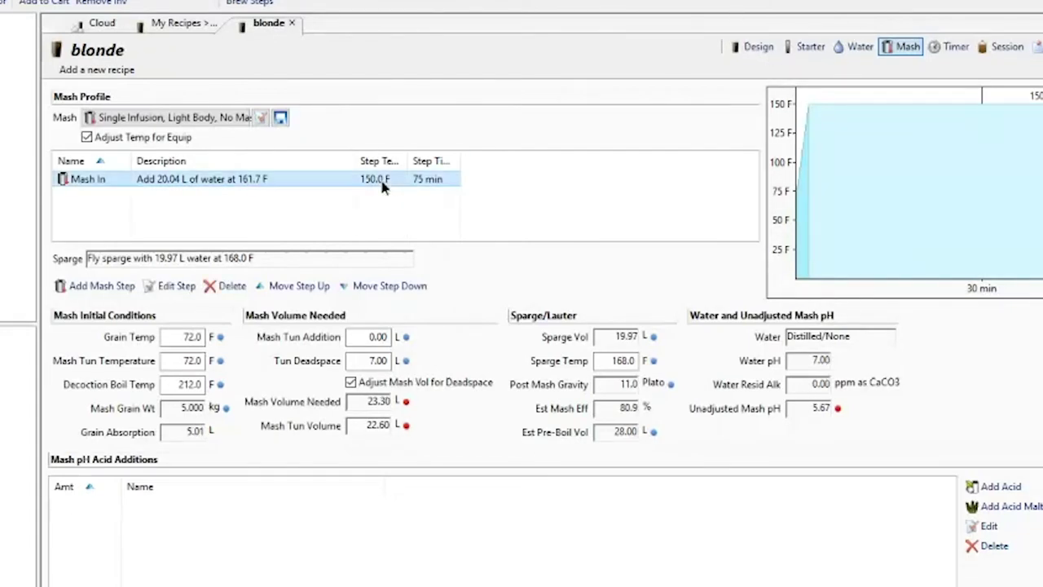
{"action": "double_click", "coordinate": [432, 179]}
{"action": "double_click", "coordinate": [432, 330]}
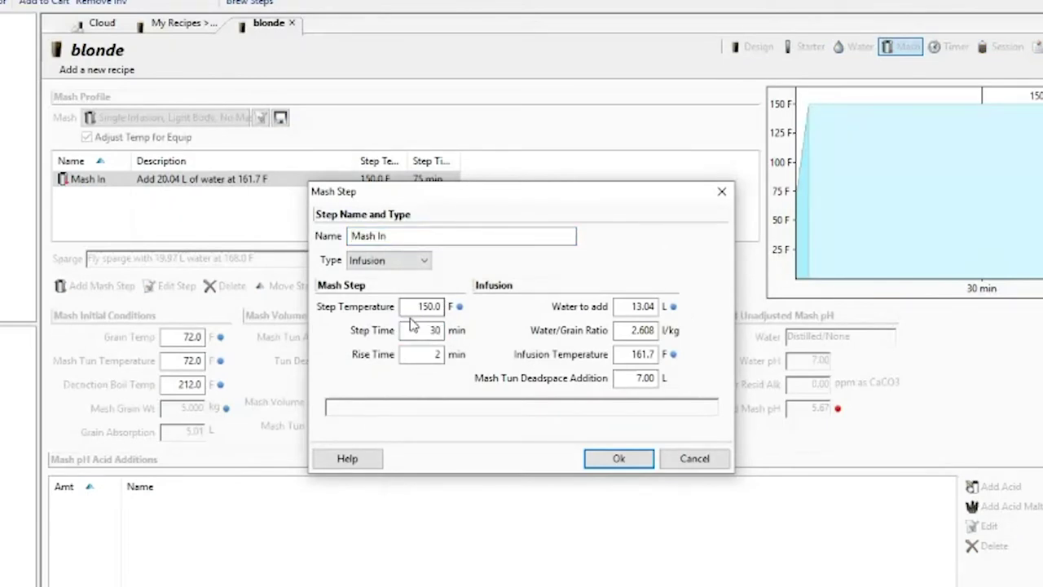
{"action": "double_click", "coordinate": [424, 306]}
{"action": "double_click", "coordinate": [423, 308]}
{"action": "left_click", "coordinate": [618, 460]}
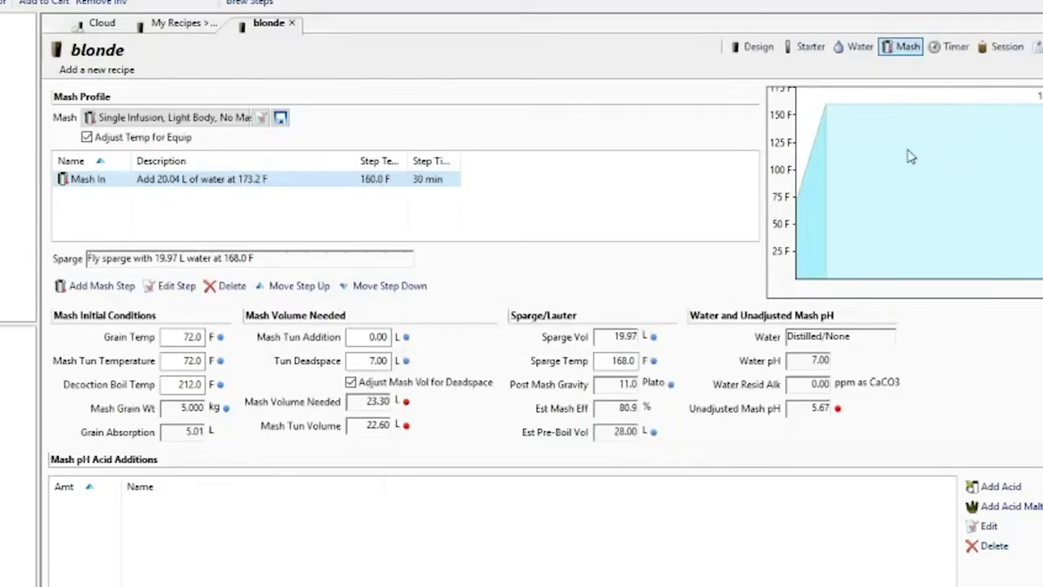
{"action": "left_click", "coordinate": [753, 49]}
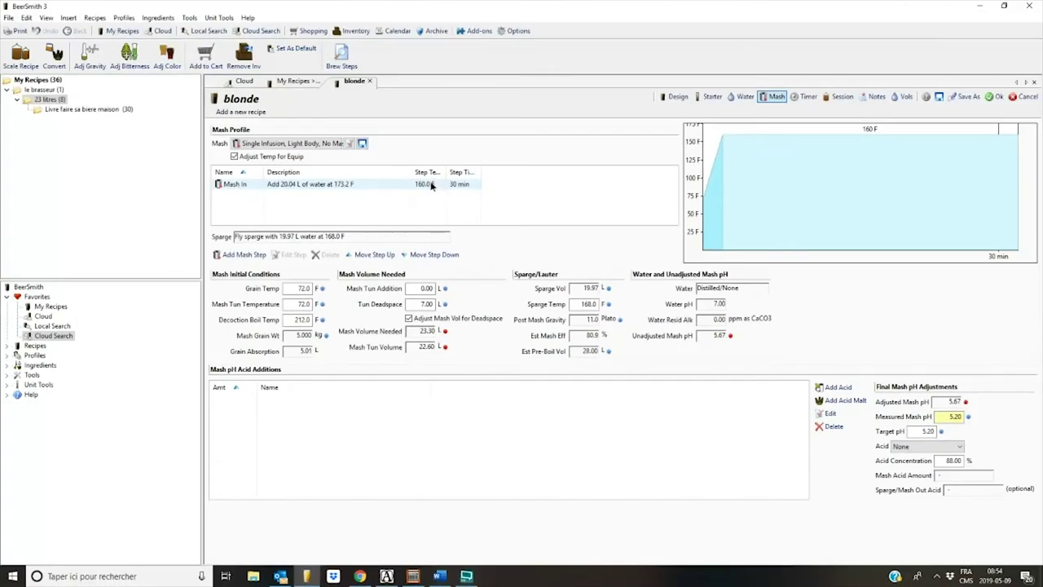
Step: Change the Mash In step temperature to 155 F
{"action": "left_click", "coordinate": [432, 185]}
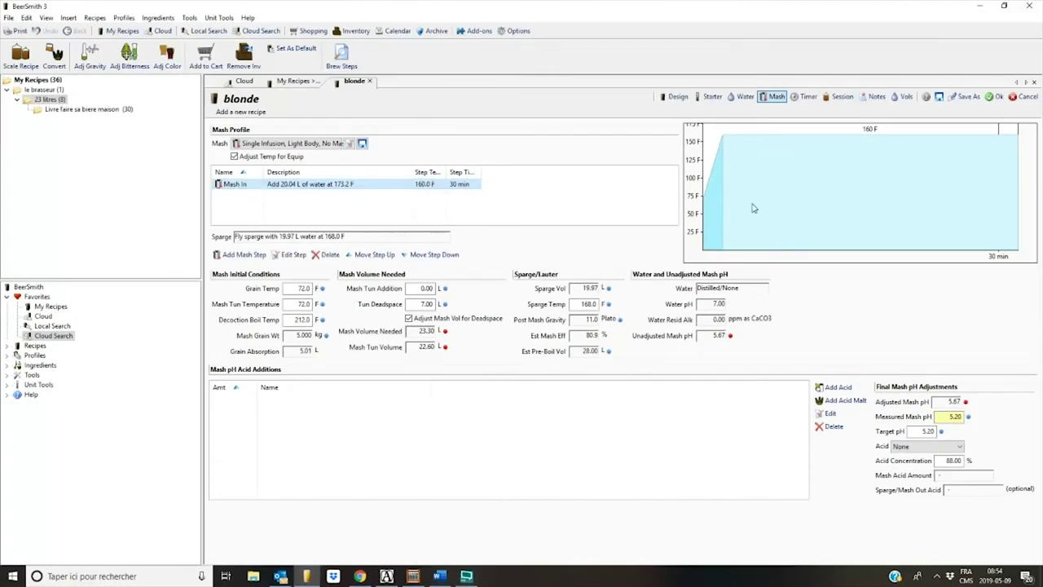
{"action": "double_click", "coordinate": [423, 185]}
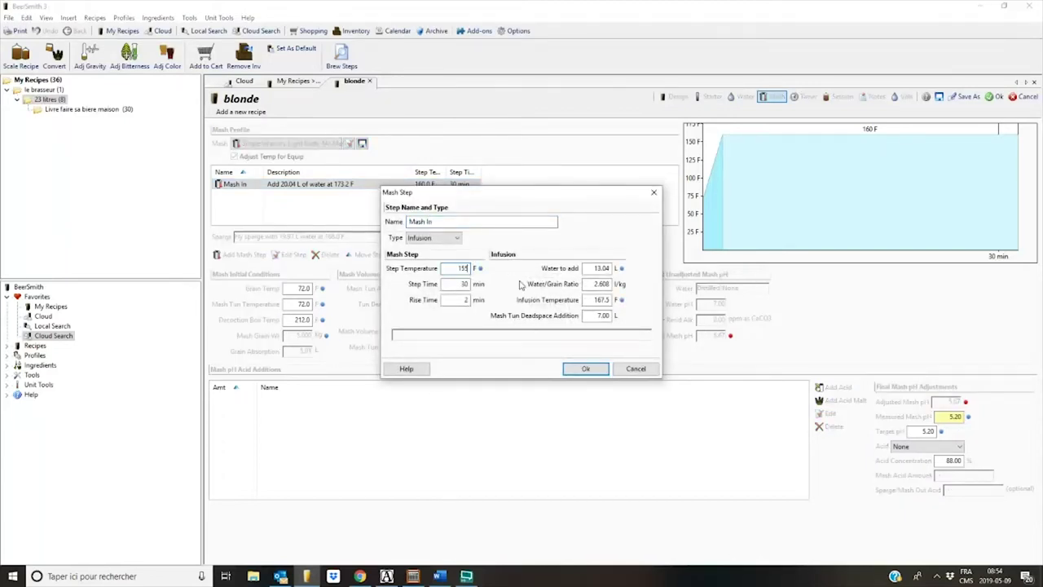
{"action": "left_click", "coordinate": [580, 373]}
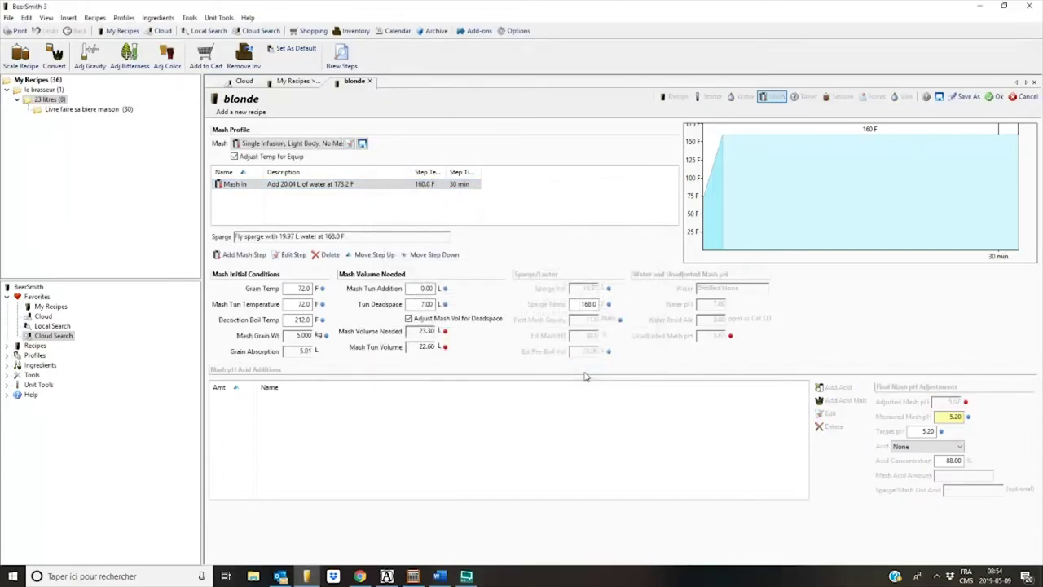
{"action": "left_click", "coordinate": [679, 99]}
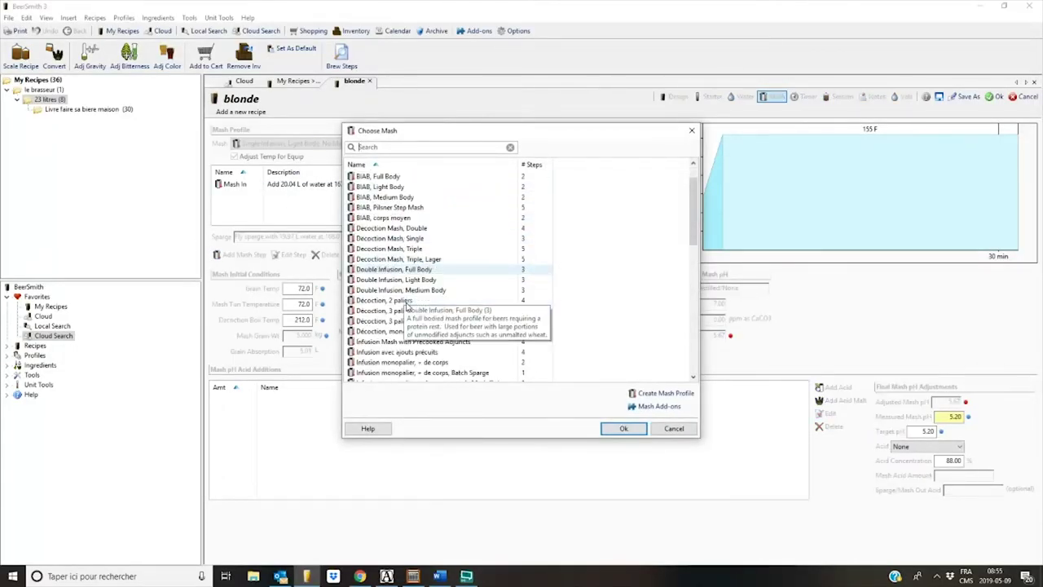
Step: Look through the available mash profiles and the step types offered for the Mash In step
{"action": "scroll", "coordinate": [407, 302], "scroll_direction": "down", "scroll_amount": 3}
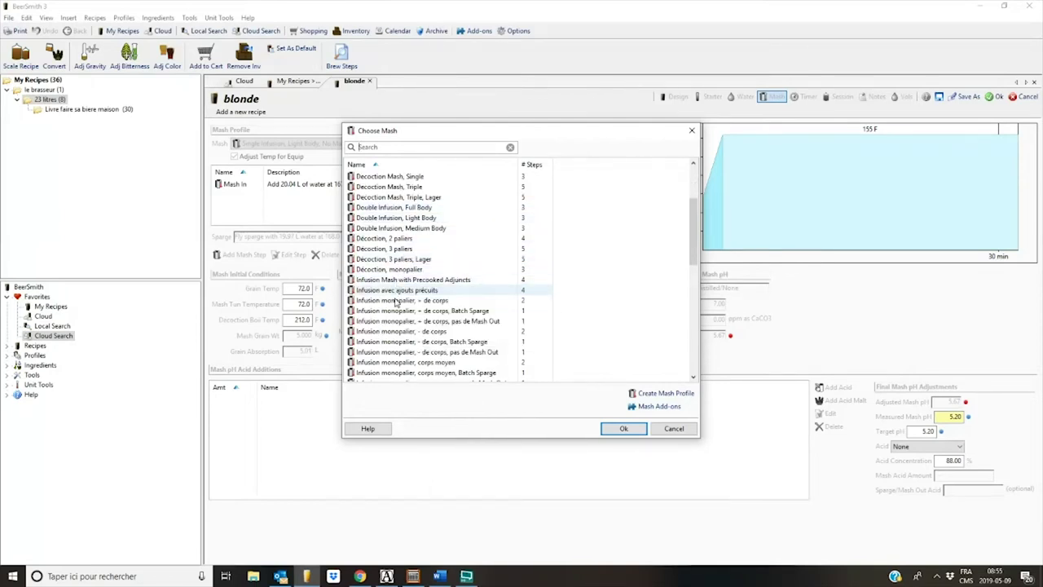
{"action": "scroll", "coordinate": [412, 269], "scroll_direction": "down", "scroll_amount": 4}
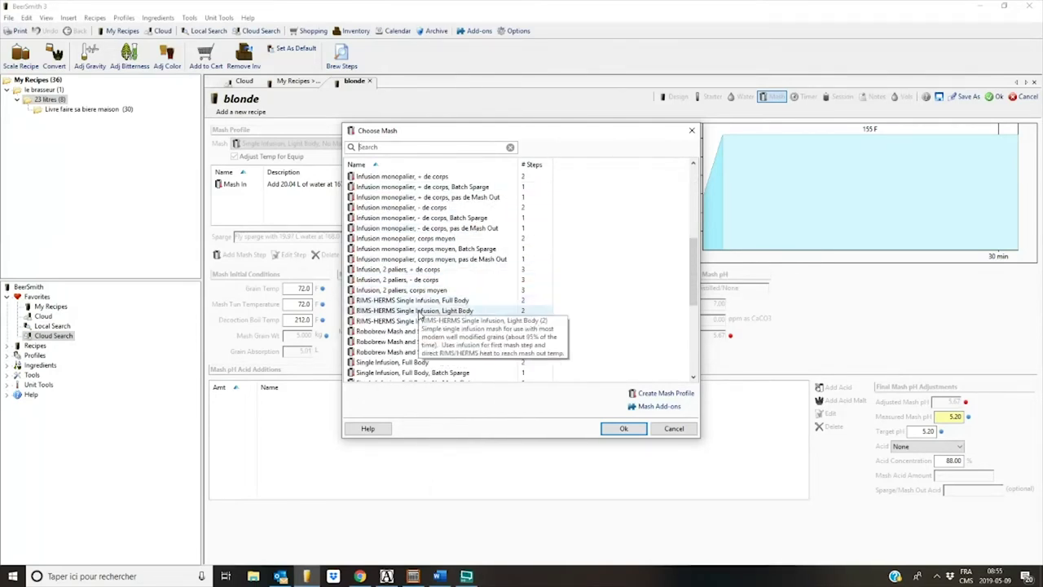
{"action": "scroll", "coordinate": [444, 306], "scroll_direction": "down", "scroll_amount": 6}
{"action": "scroll", "coordinate": [444, 306], "scroll_direction": "down", "scroll_amount": 1}
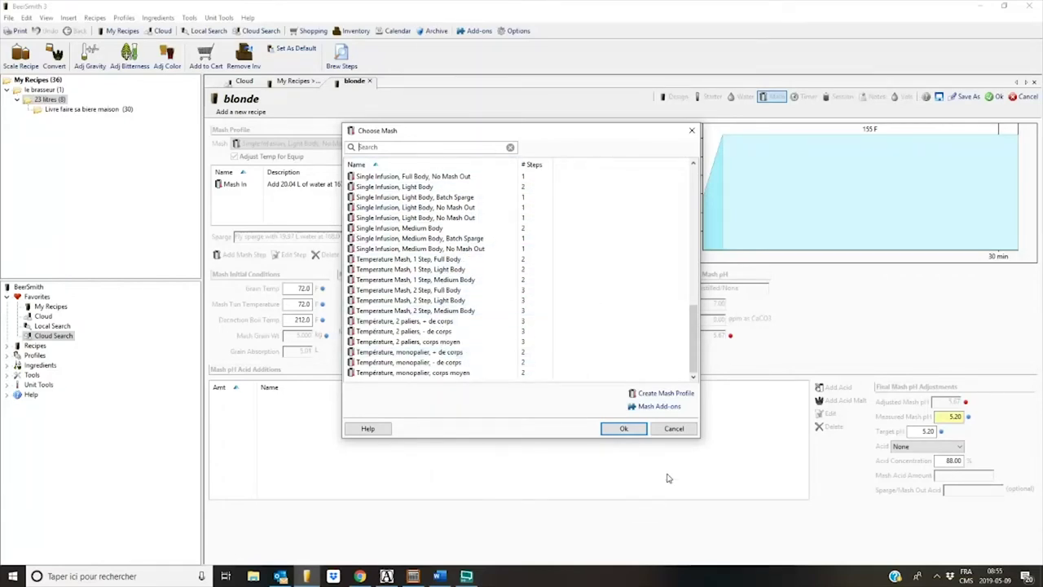
{"action": "left_click", "coordinate": [680, 430]}
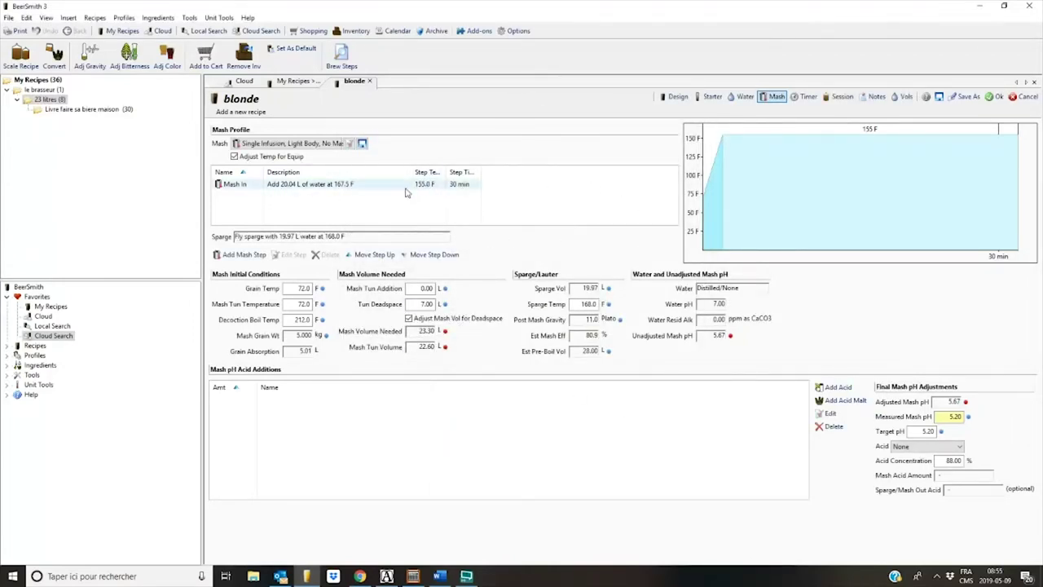
{"action": "double_click", "coordinate": [440, 185]}
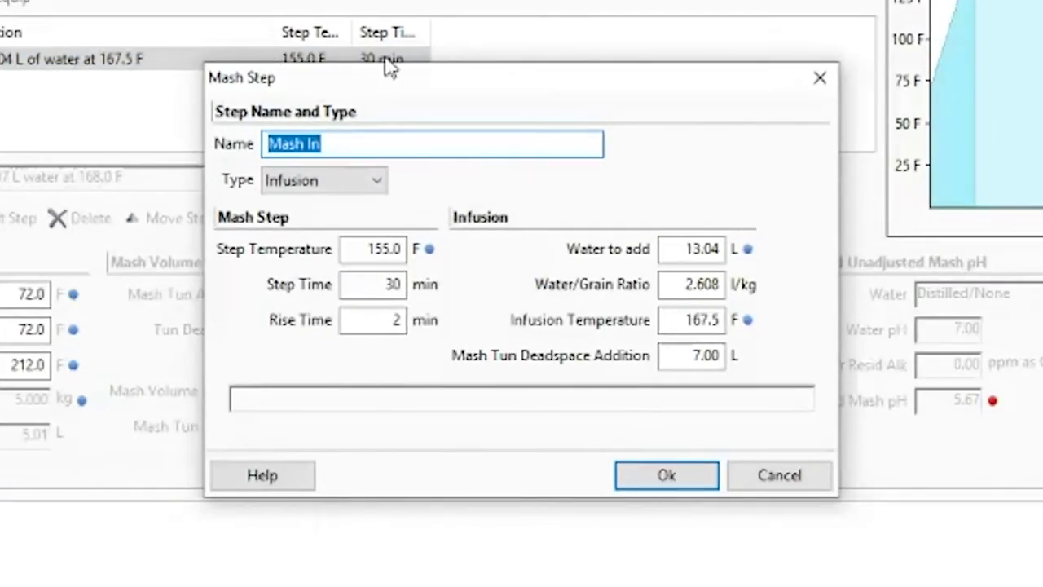
{"action": "left_click", "coordinate": [365, 181]}
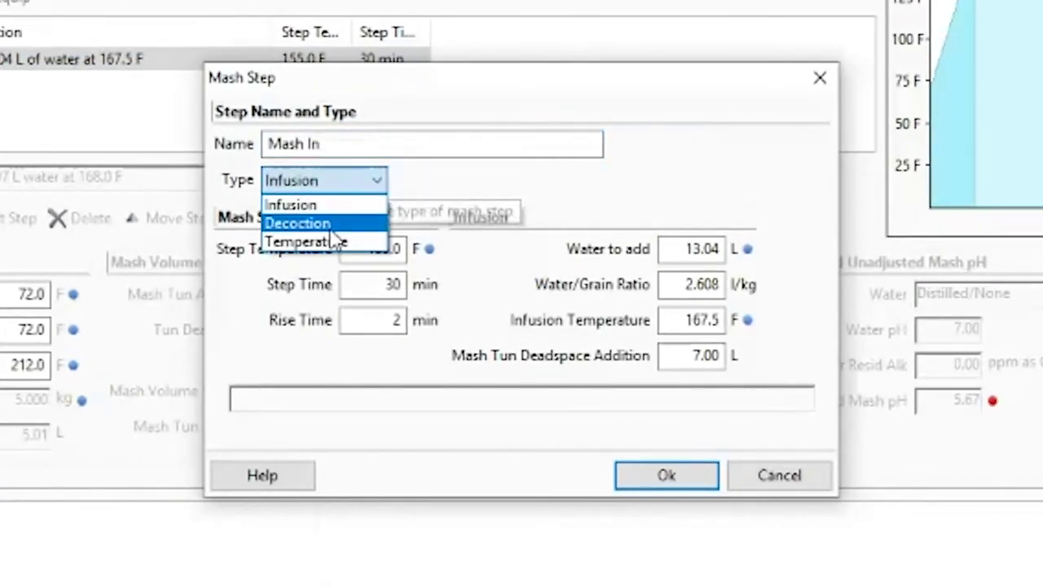
{"action": "left_click", "coordinate": [341, 190]}
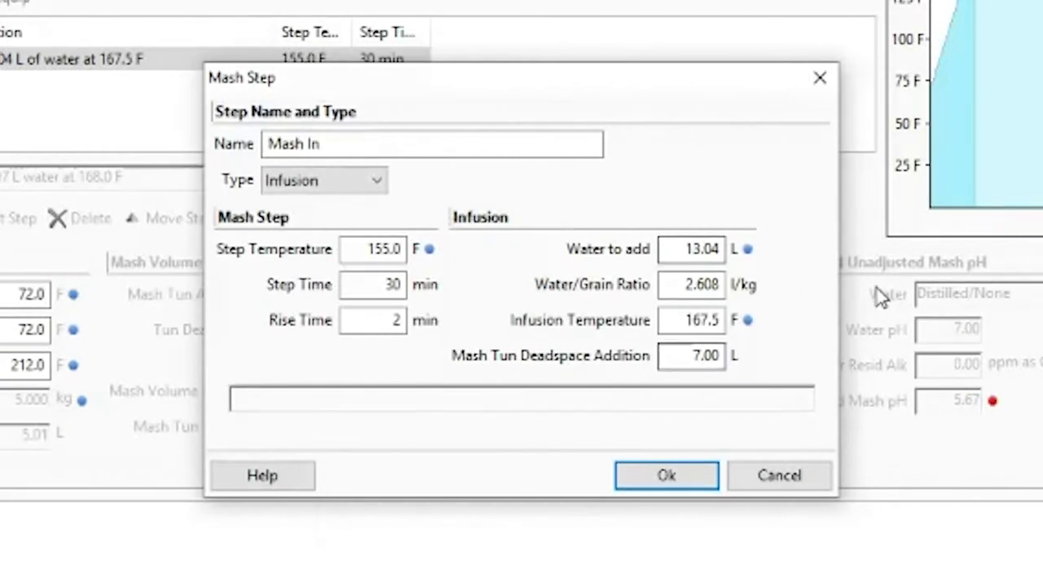
{"action": "left_click", "coordinate": [656, 477]}
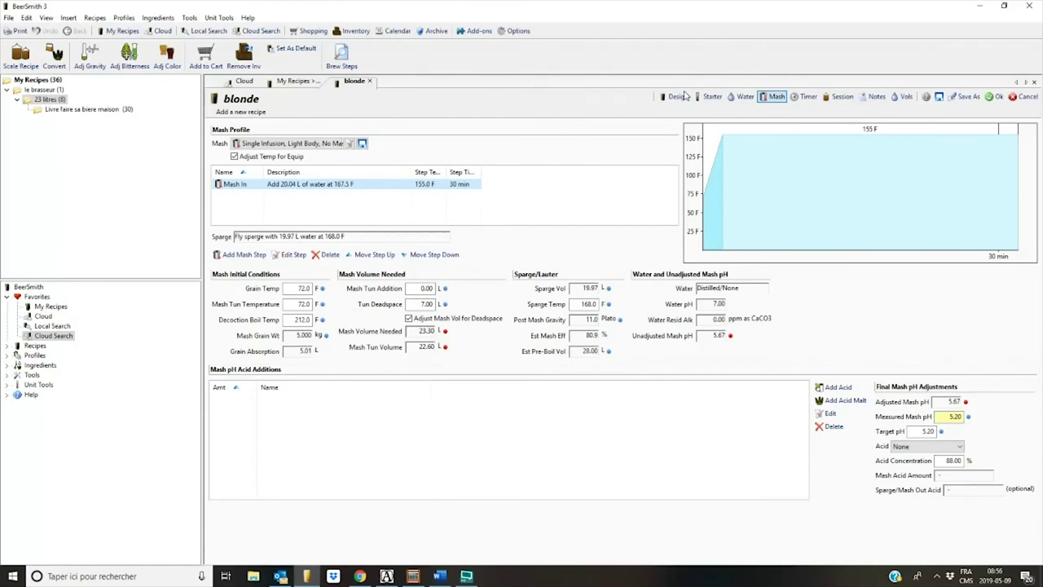
Step: Set the recipe's carbonation profile to Sucre de table with a carb level of 2.8 vols
{"action": "left_click", "coordinate": [683, 97]}
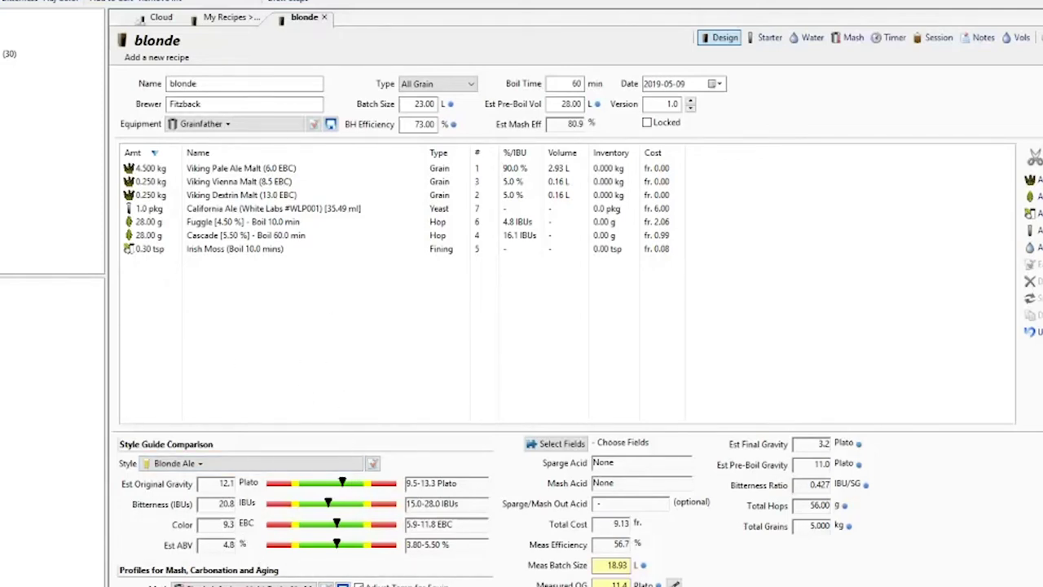
{"action": "left_click", "coordinate": [257, 585]}
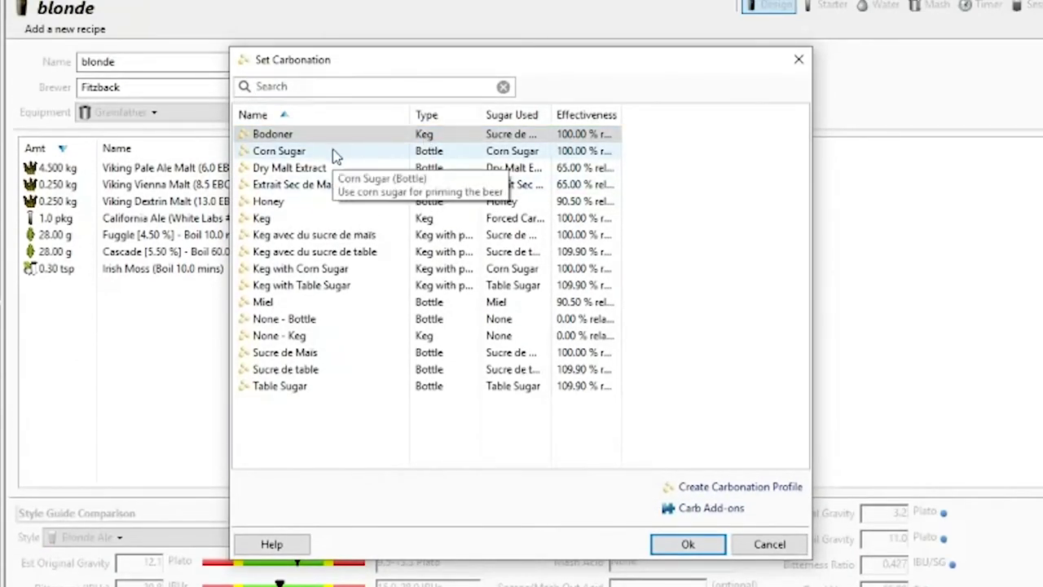
{"action": "left_click", "coordinate": [289, 152]}
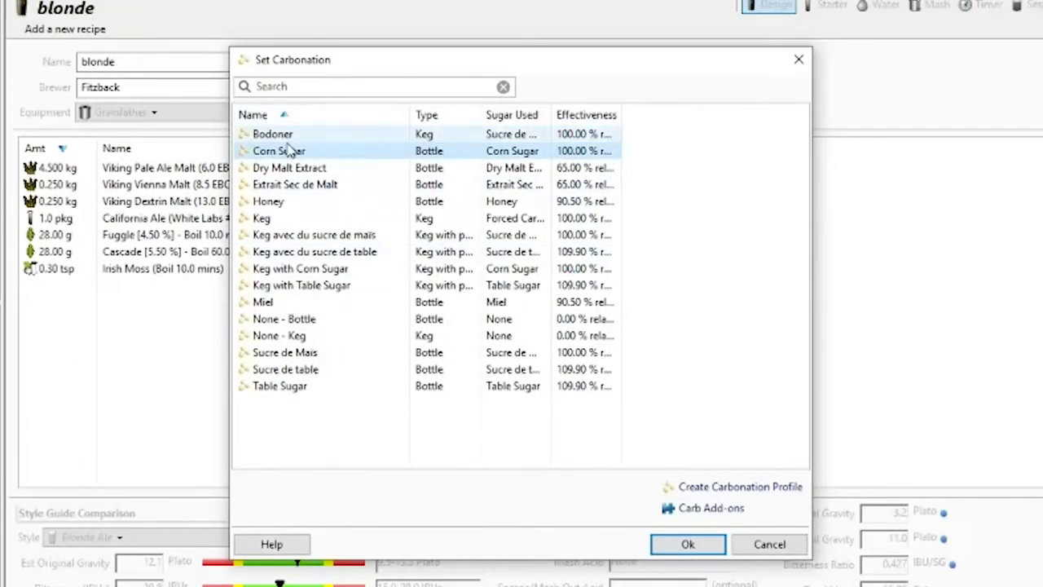
{"action": "left_click", "coordinate": [317, 186]}
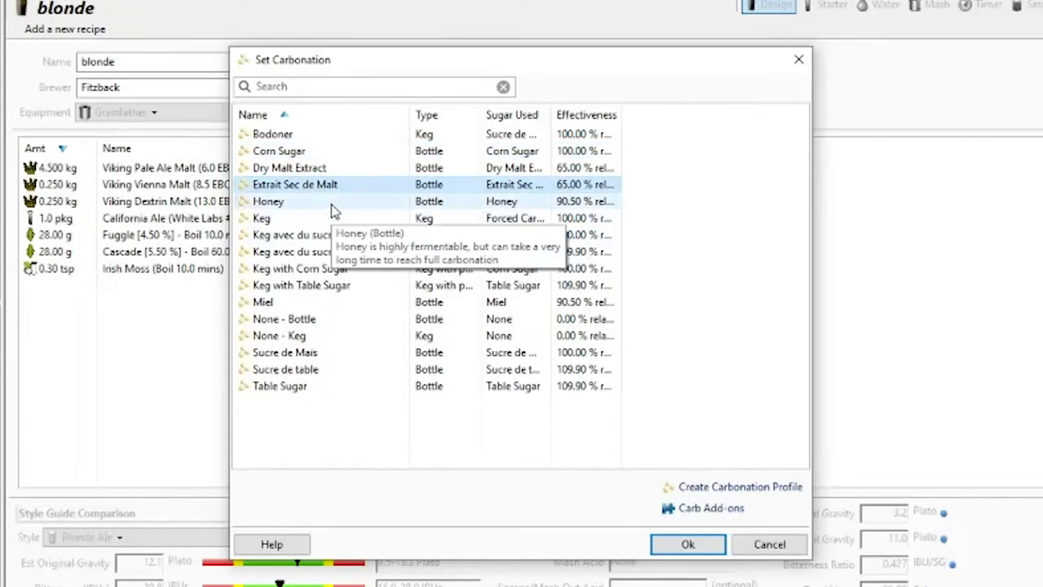
{"action": "left_click", "coordinate": [316, 221]}
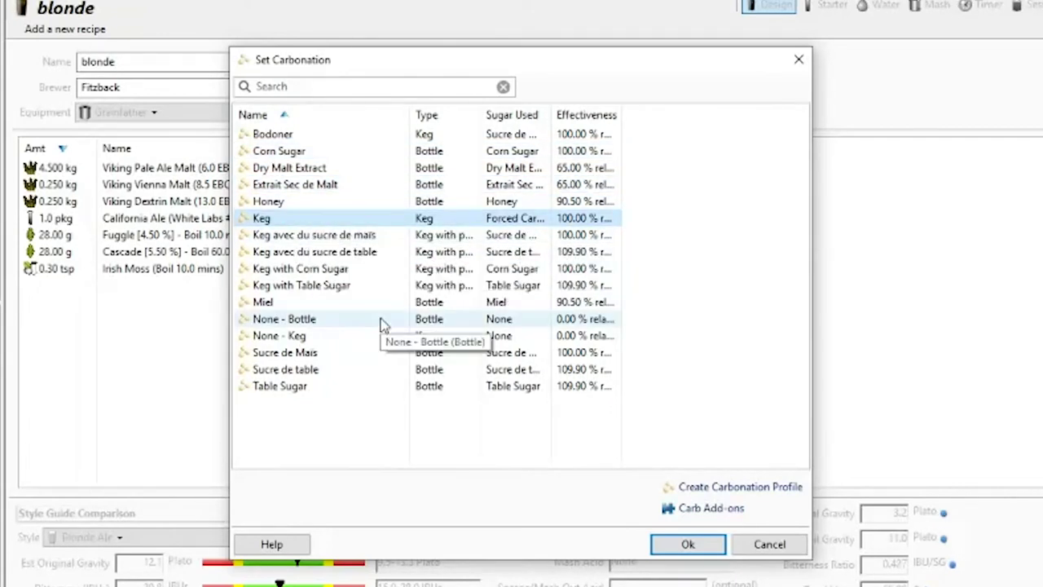
{"action": "left_click", "coordinate": [371, 236]}
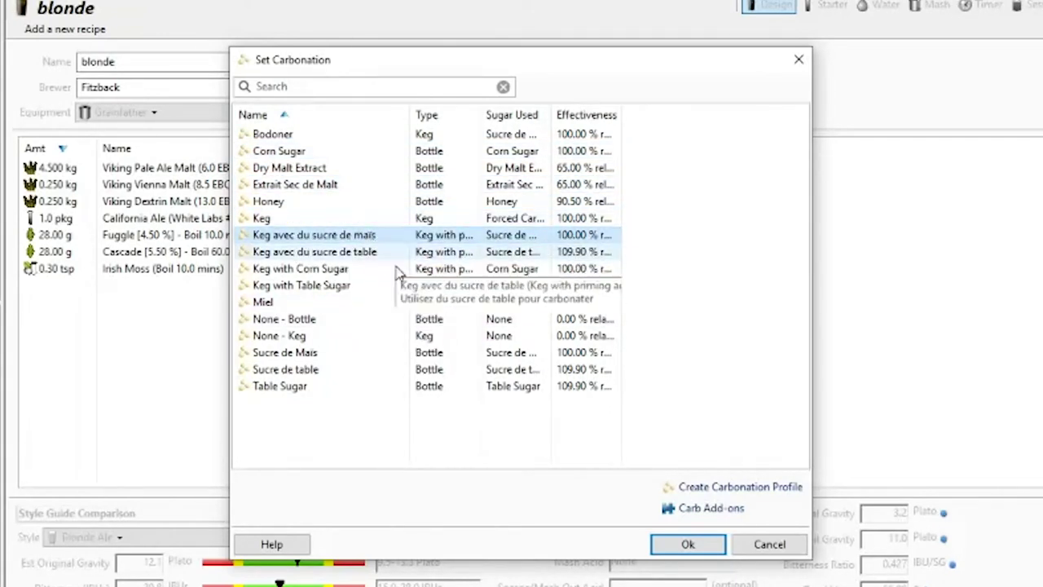
{"action": "left_click", "coordinate": [376, 249]}
{"action": "left_click", "coordinate": [344, 303]}
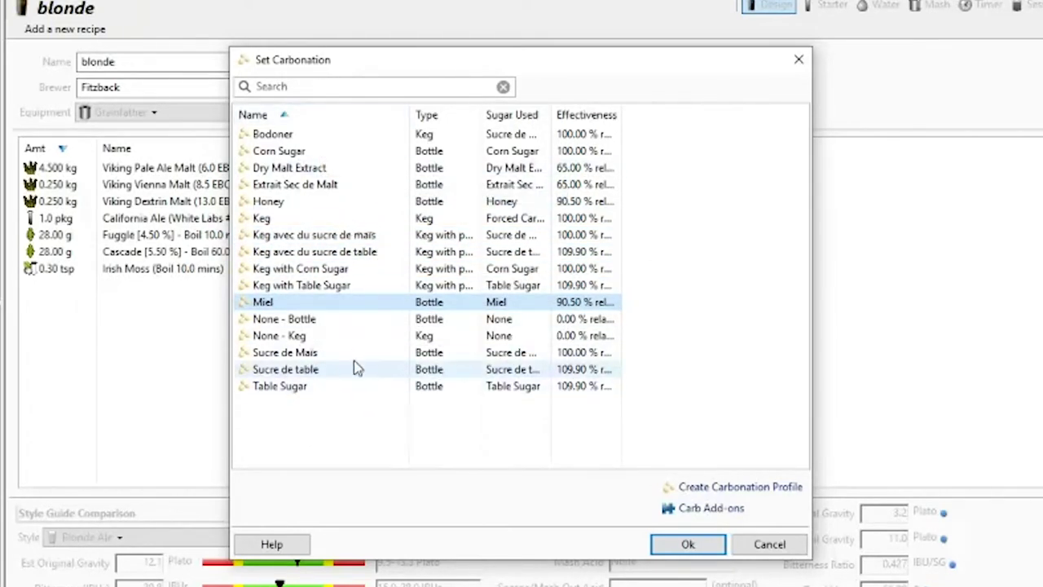
{"action": "left_click", "coordinate": [308, 373]}
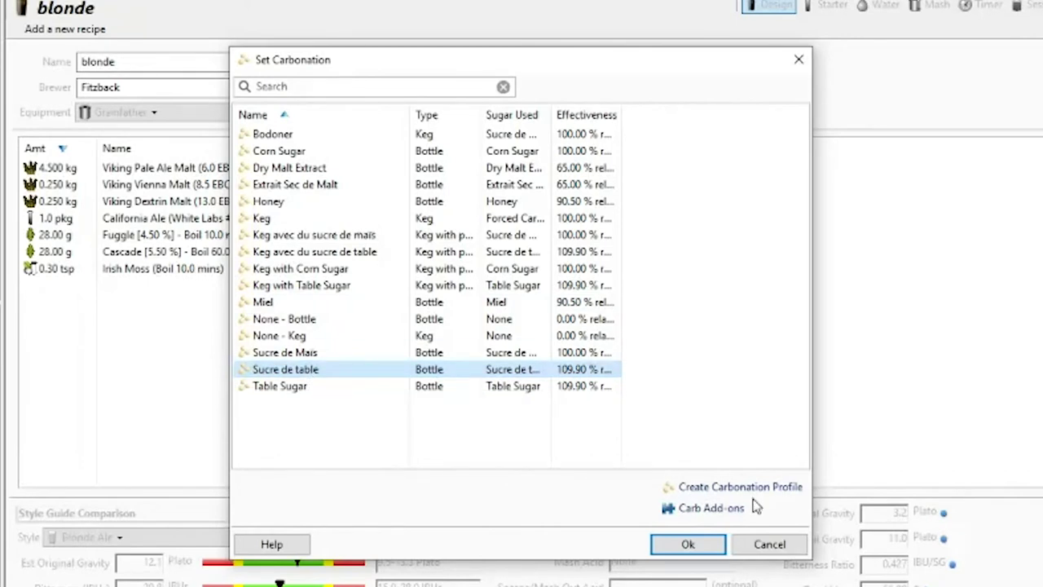
{"action": "left_click", "coordinate": [689, 544]}
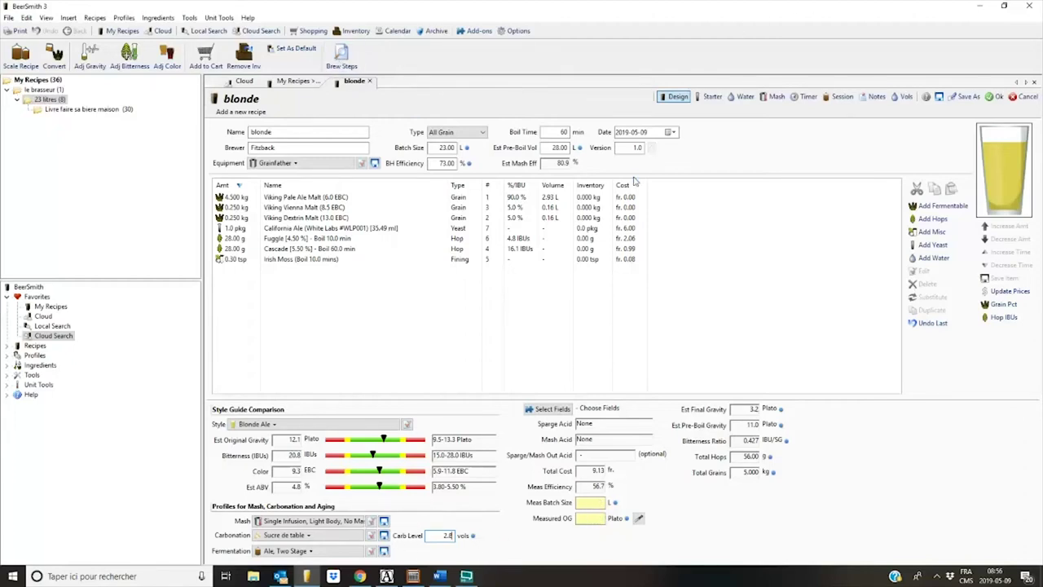
Step: Preview the brew steps, check the priming sugar amount in the bottling section, and close the preview
{"action": "key", "text": "ctrl+p"}
{"action": "scroll", "coordinate": [545, 267], "scroll_direction": "down", "scroll_amount": 5}
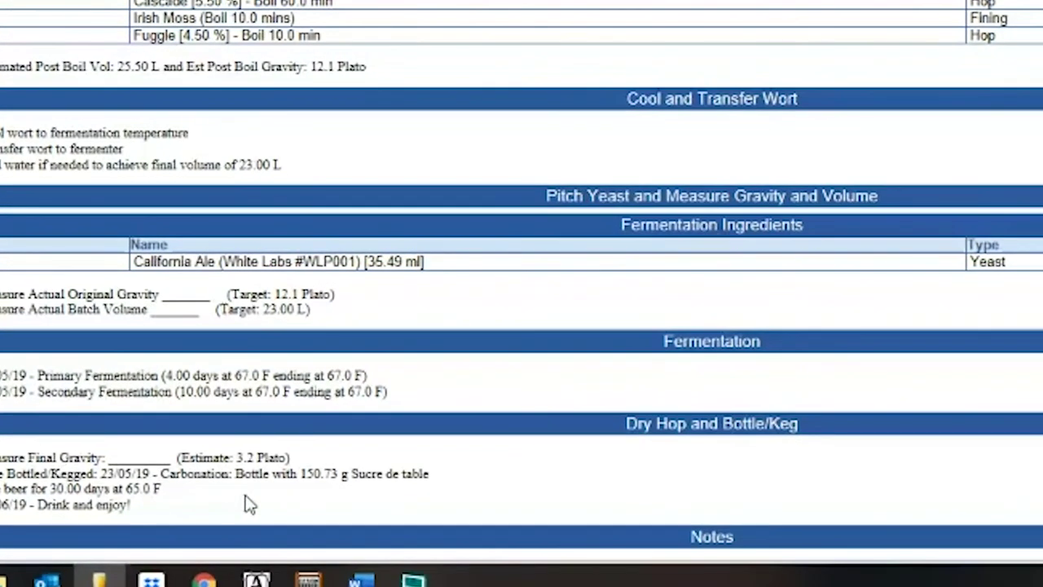
{"action": "left_click_drag", "start_coordinate": [300, 472], "coordinate": [365, 480]}
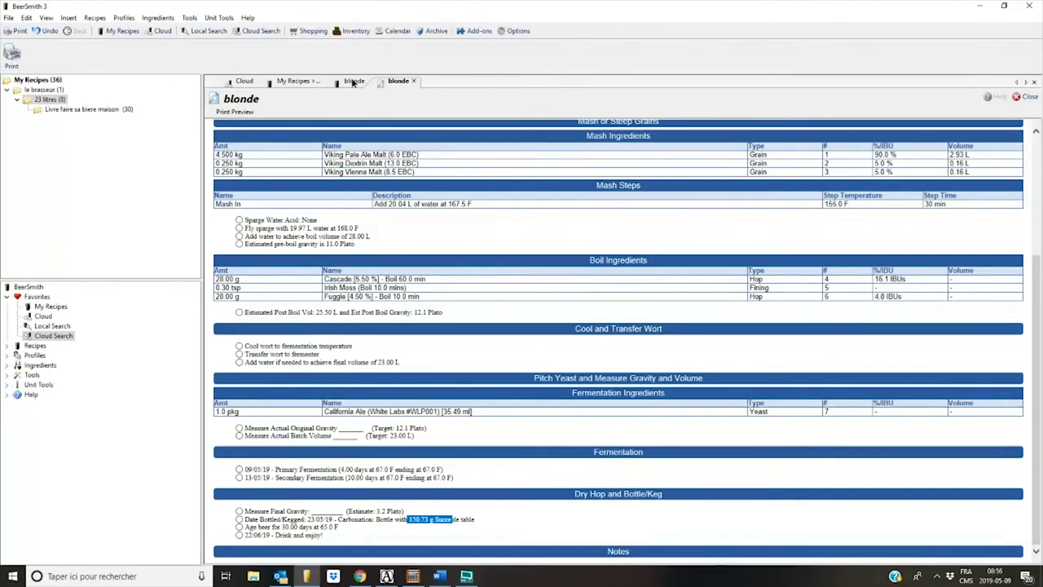
{"action": "left_click", "coordinate": [355, 81]}
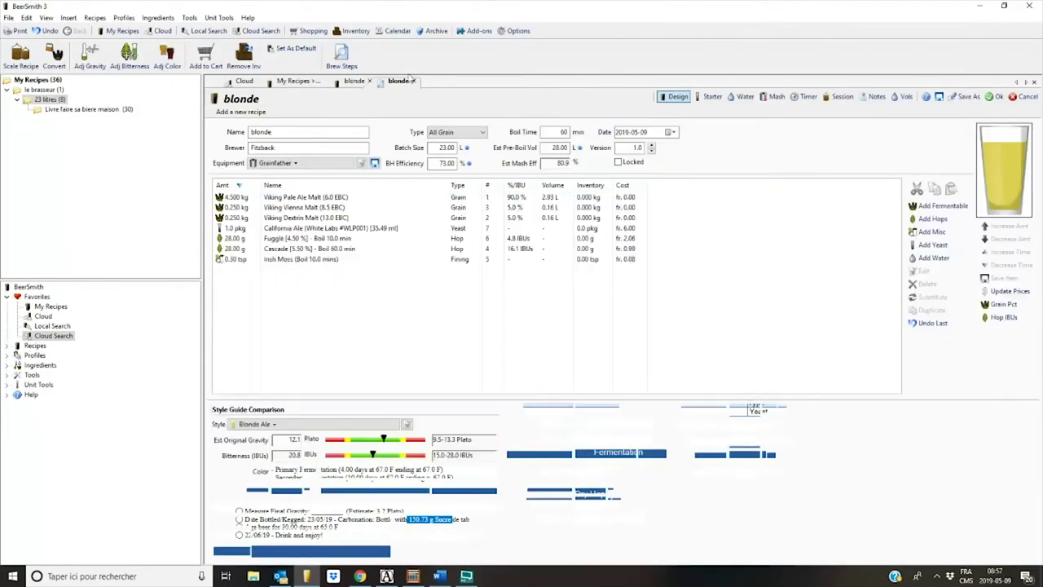
{"action": "left_click", "coordinate": [413, 82]}
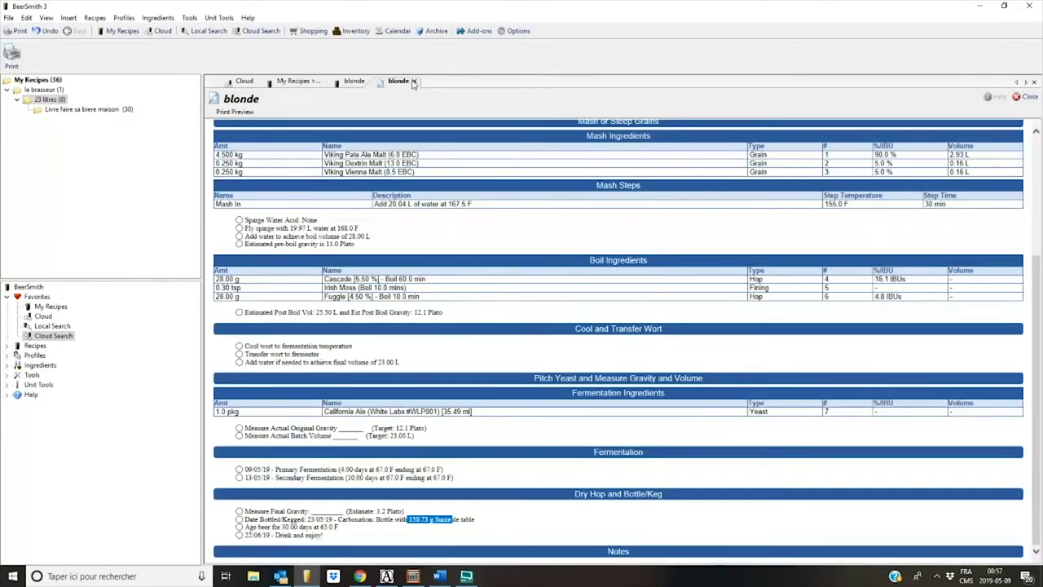
{"action": "left_click", "coordinate": [413, 82]}
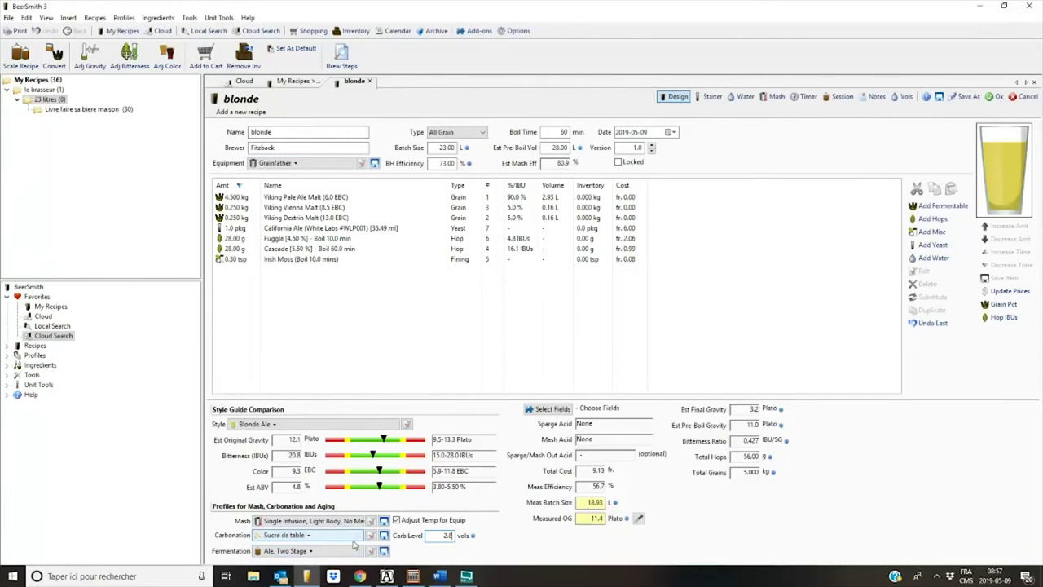
Step: Change the carbonation profile to Corn Sugar and check the priming sugar amount in the brew steps
{"action": "left_click", "coordinate": [354, 535]}
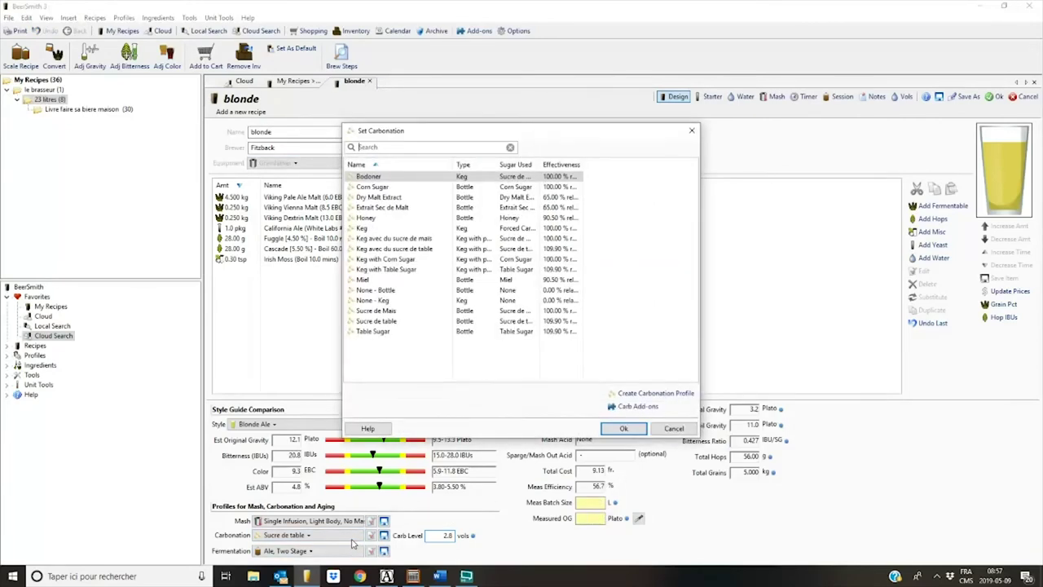
{"action": "left_click", "coordinate": [388, 194]}
{"action": "left_click", "coordinate": [623, 428]}
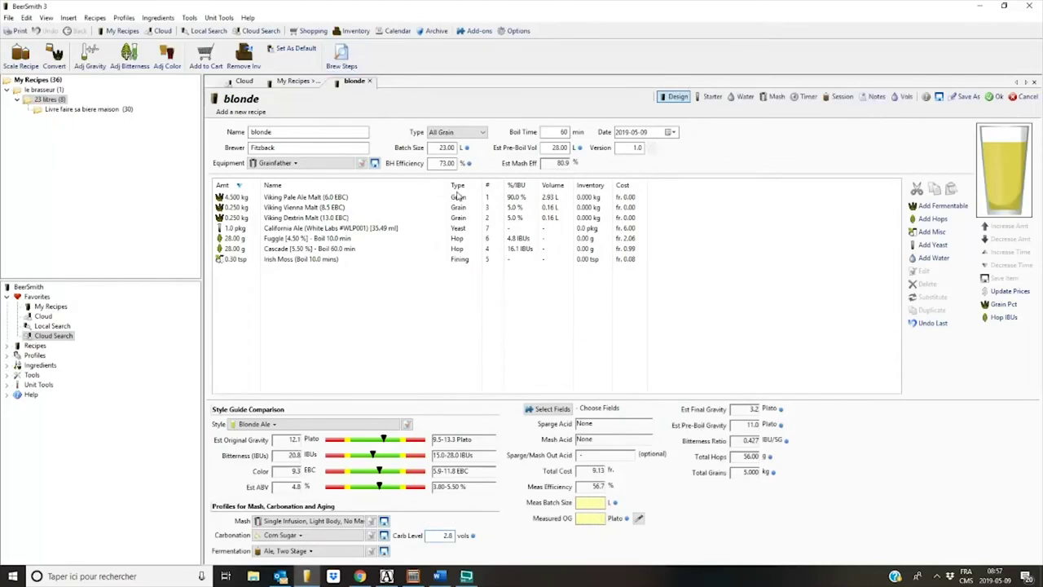
{"action": "left_click", "coordinate": [341, 56]}
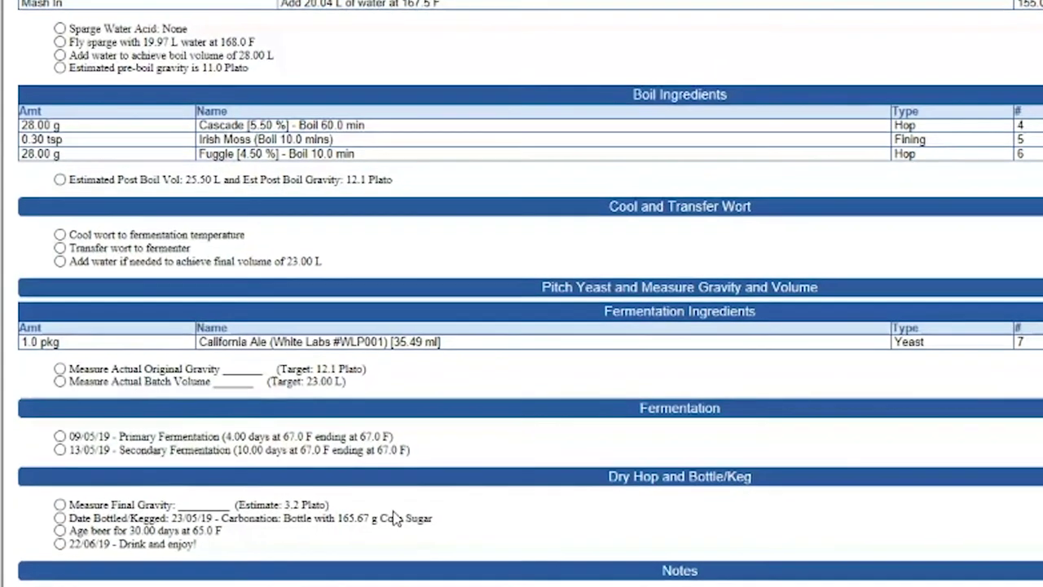
Step: Examine the corn sugar carbonation line in the bottling section of the brew steps
{"action": "left_click_drag", "start_coordinate": [337, 518], "coordinate": [433, 520]}
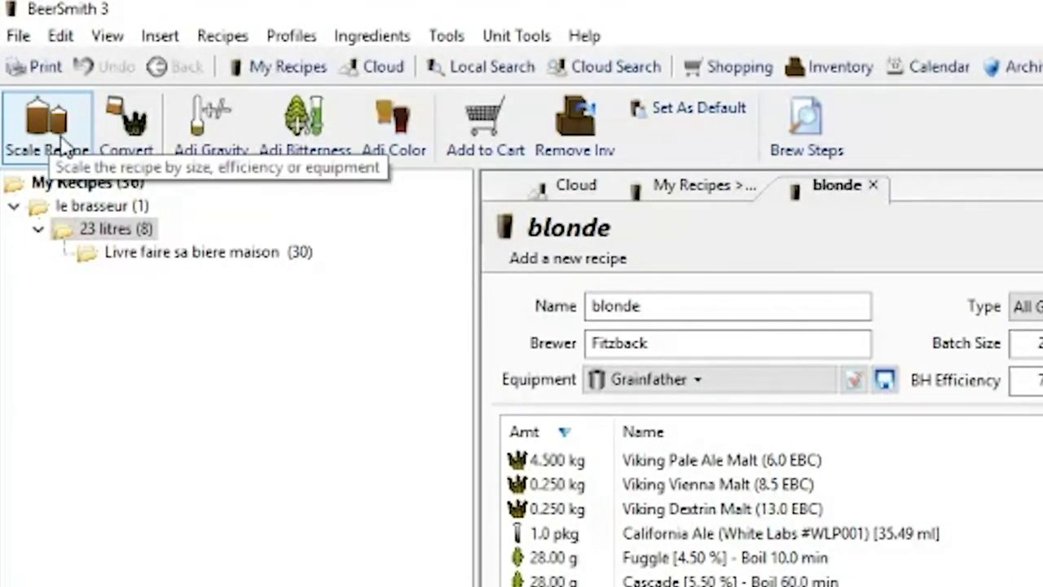
Step: Start scaling the blonde recipe and choose Blichmann Engineering Pro Pilot 20 gal batch as the target equipment
{"action": "left_click", "coordinate": [61, 147]}
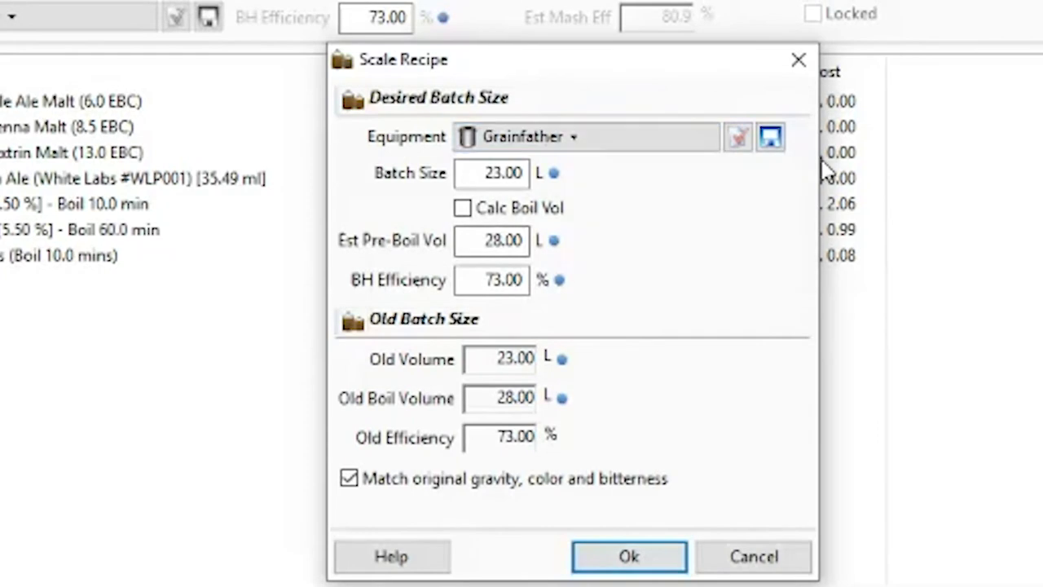
{"action": "left_click", "coordinate": [596, 136]}
{"action": "scroll", "coordinate": [272, 303], "scroll_direction": "down", "scroll_amount": 5}
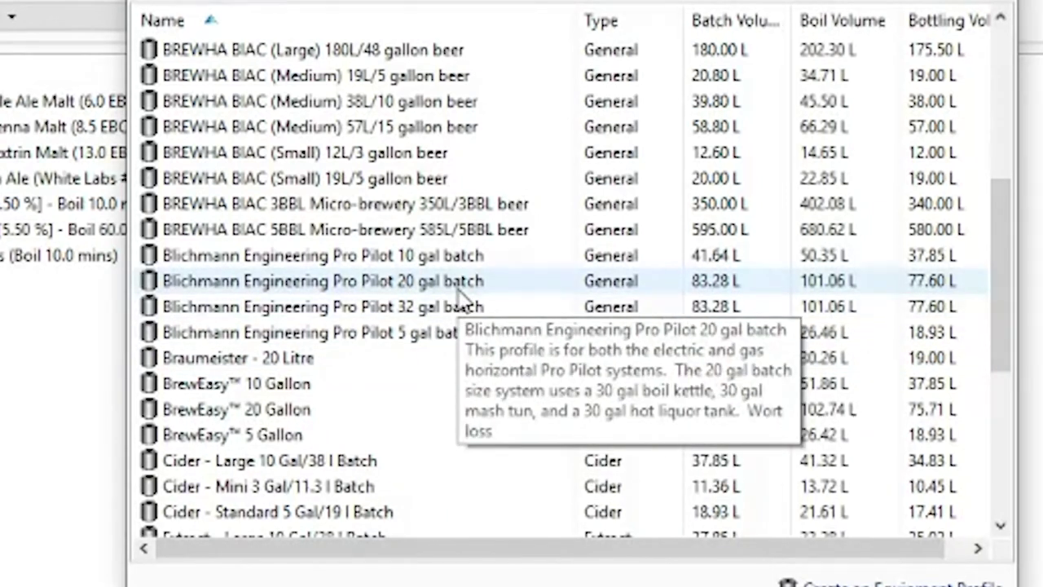
{"action": "left_click", "coordinate": [458, 287]}
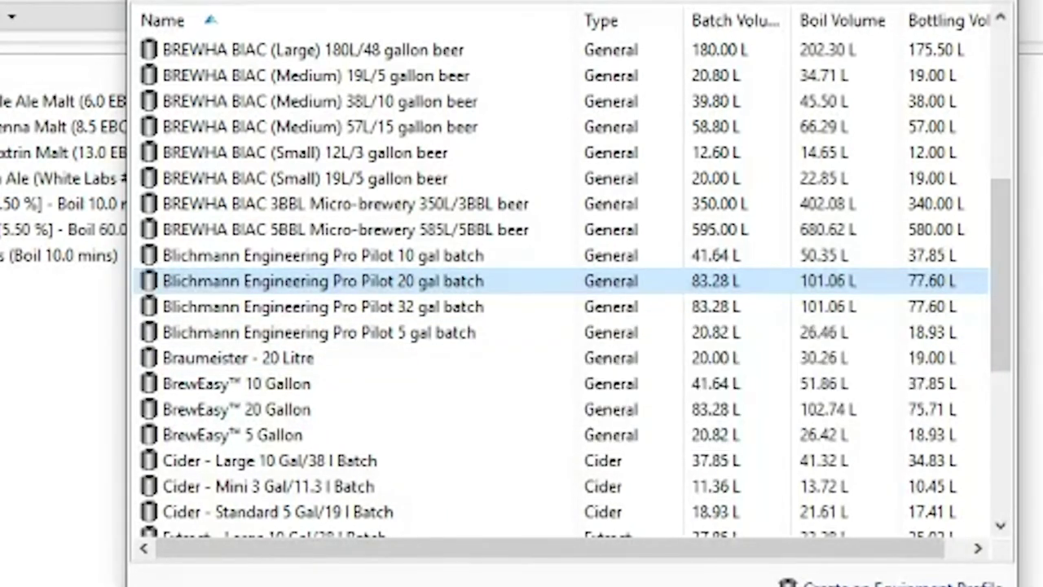
{"action": "left_click", "coordinate": [458, 281]}
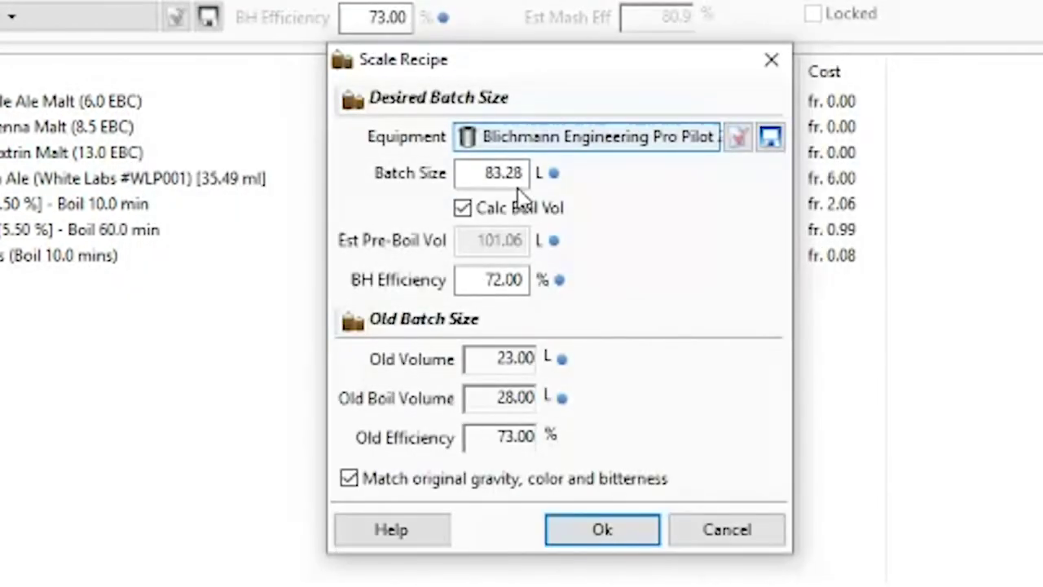
Step: Set the scaled batch size to 80 L and the BH efficiency to 78 %, and apply the scaling
{"action": "key", "text": "Tab"}
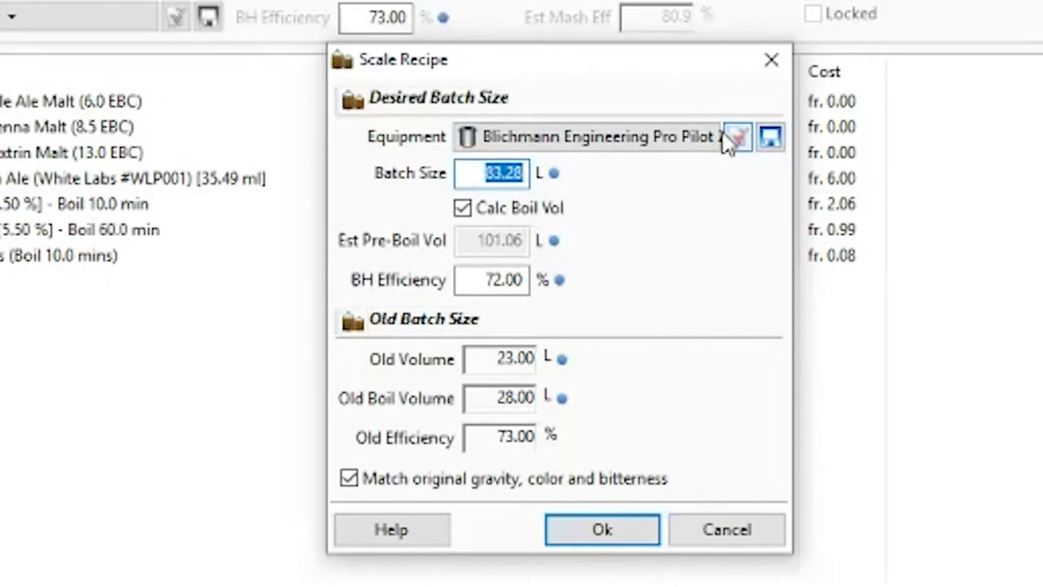
{"action": "type", "text": "80"}
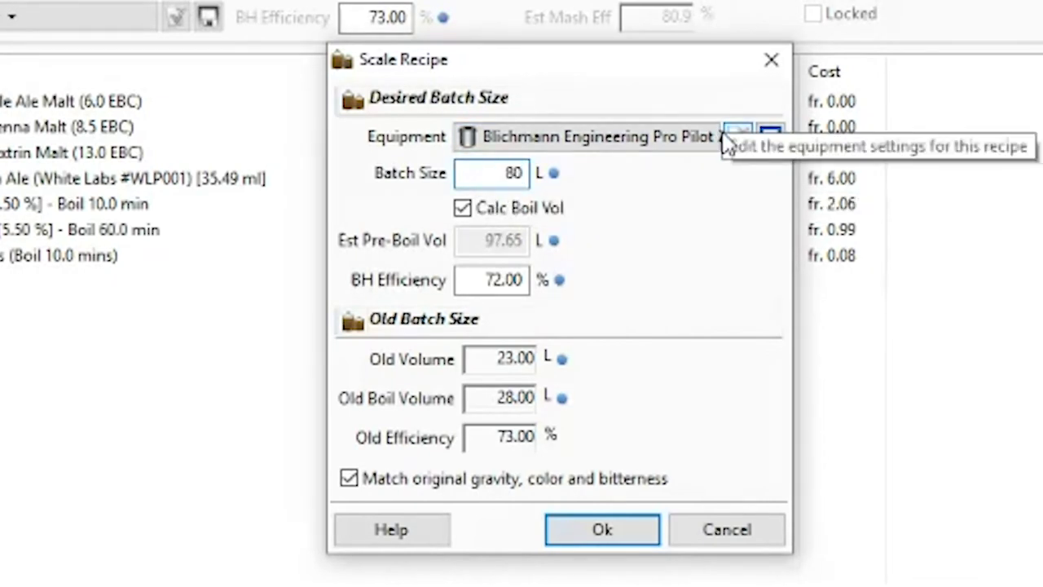
{"action": "left_click", "coordinate": [479, 288]}
{"action": "type", "text": "78"}
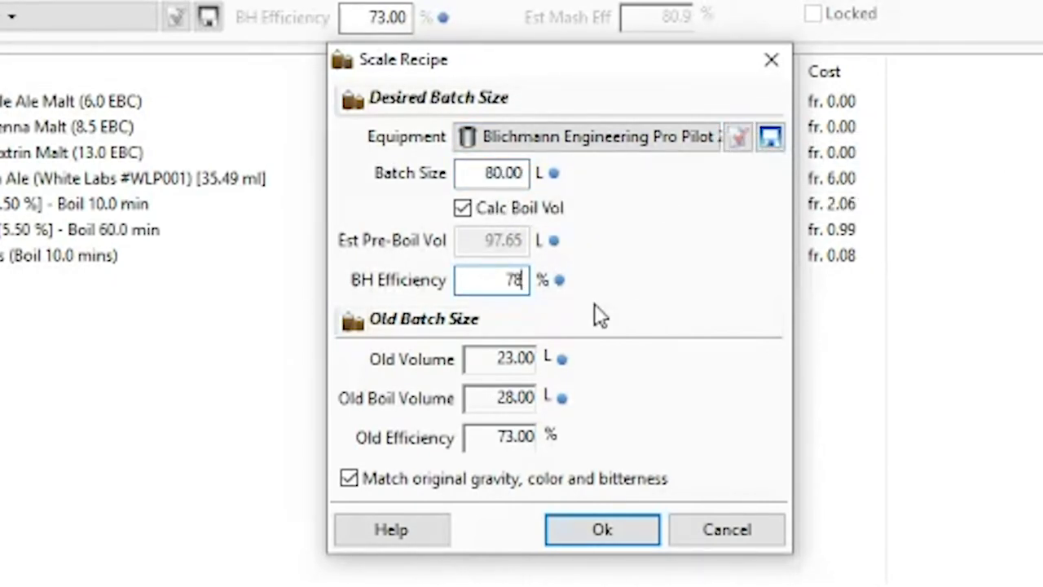
{"action": "left_click", "coordinate": [603, 529]}
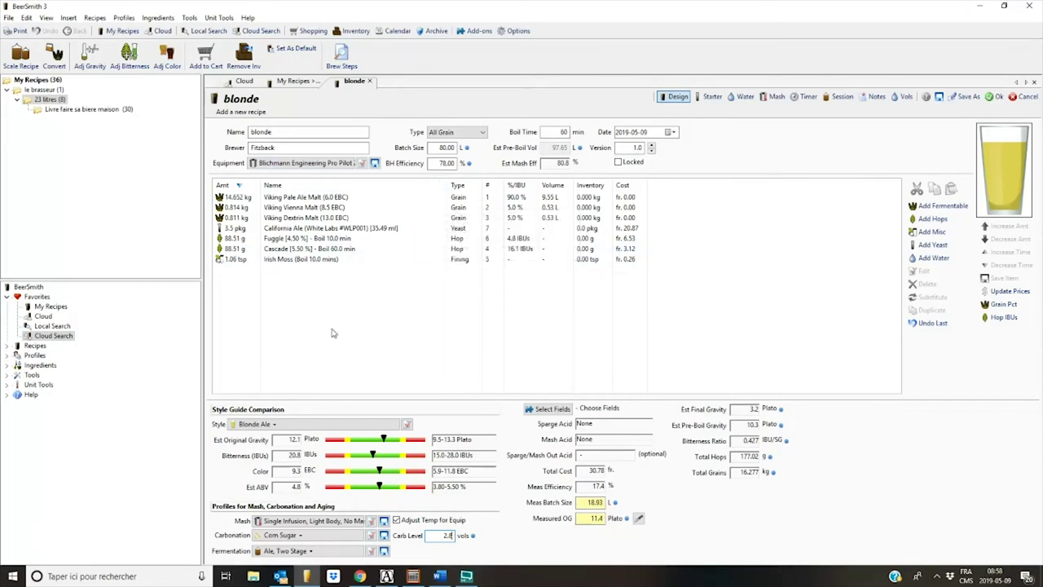
Step: Scale the blonde recipe back to the Grainfather equipment profile
{"action": "left_click", "coordinate": [28, 57]}
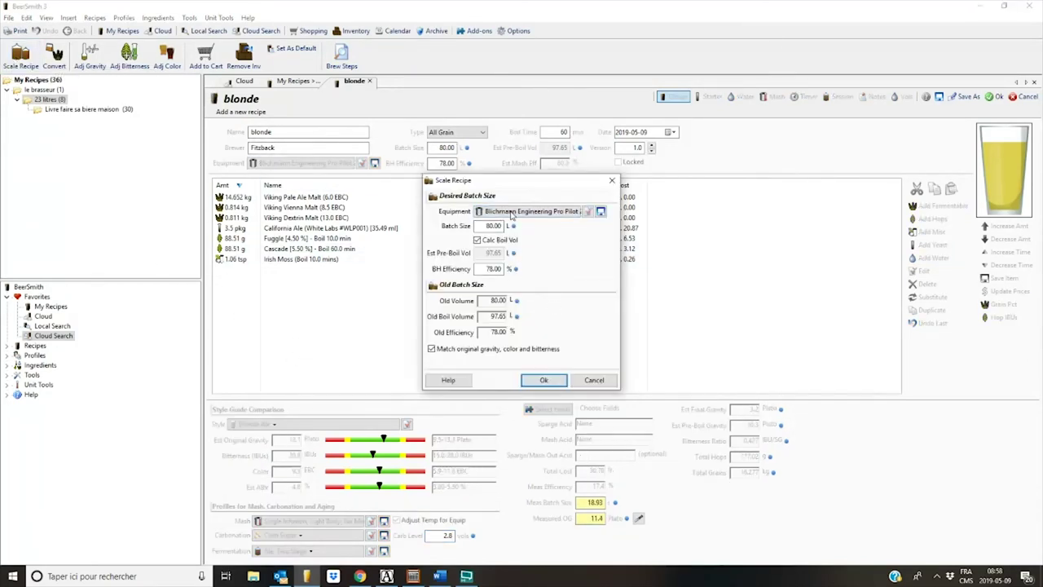
{"action": "left_click", "coordinate": [512, 212]}
{"action": "scroll", "coordinate": [457, 275], "scroll_direction": "down", "scroll_amount": 5}
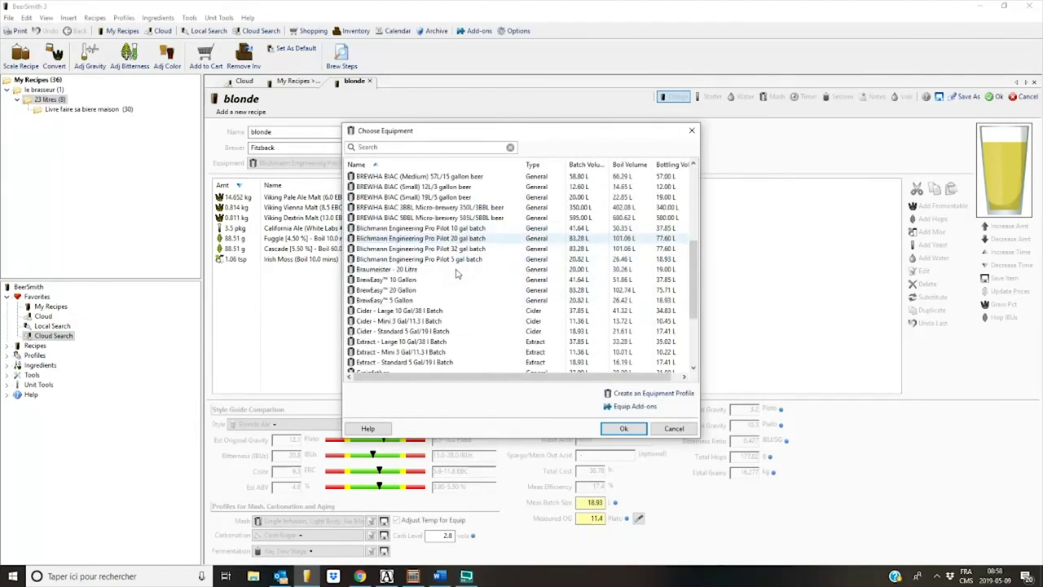
{"action": "scroll", "coordinate": [457, 275], "scroll_direction": "down", "scroll_amount": 2}
{"action": "left_click", "coordinate": [512, 313]}
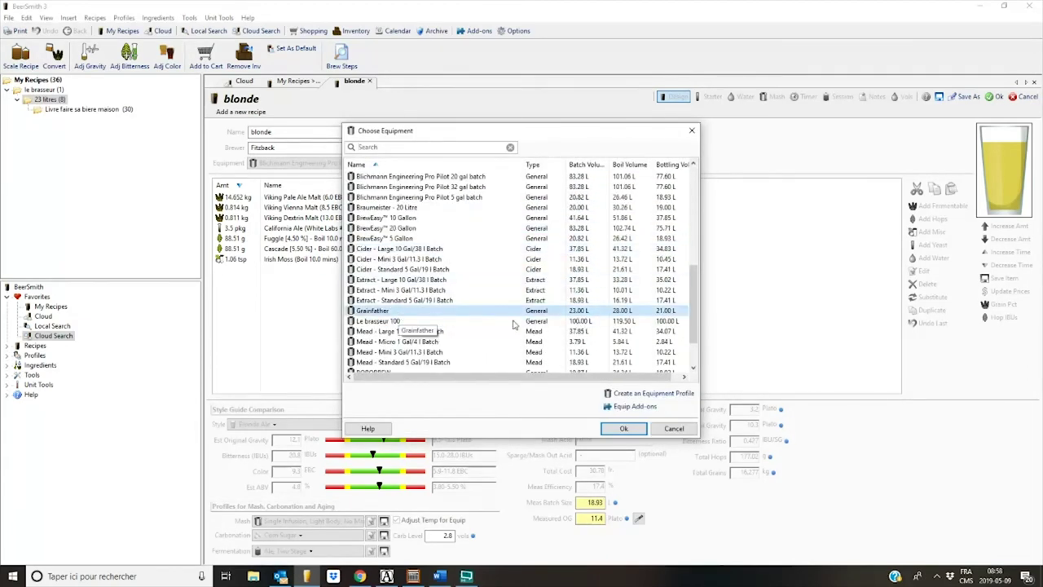
{"action": "left_click", "coordinate": [615, 429]}
{"action": "left_click", "coordinate": [536, 368]}
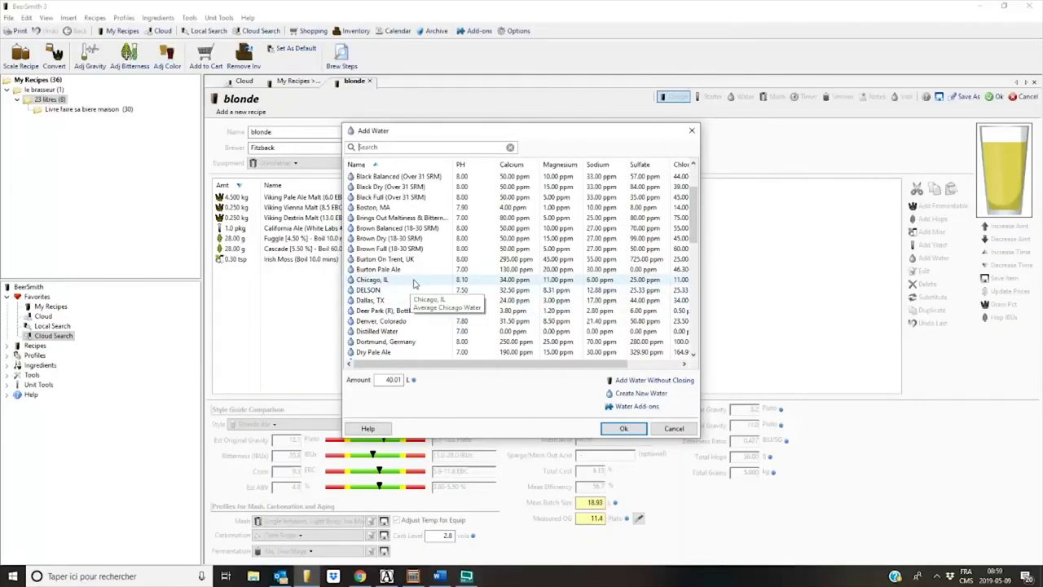
Step: Add 40.01 L of DELSON water to the recipe
{"action": "left_click", "coordinate": [416, 289]}
{"action": "left_click", "coordinate": [622, 430]}
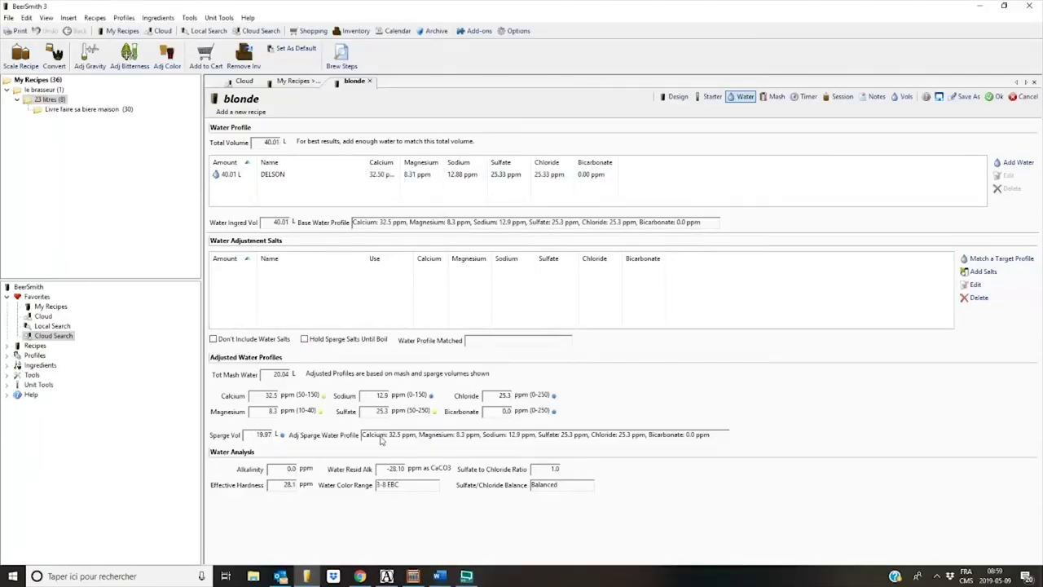
Step: Match the recipe's water to the Denver, Colorado target profile and accept the suggested mash and sparge salt additions
{"action": "left_click", "coordinate": [985, 259]}
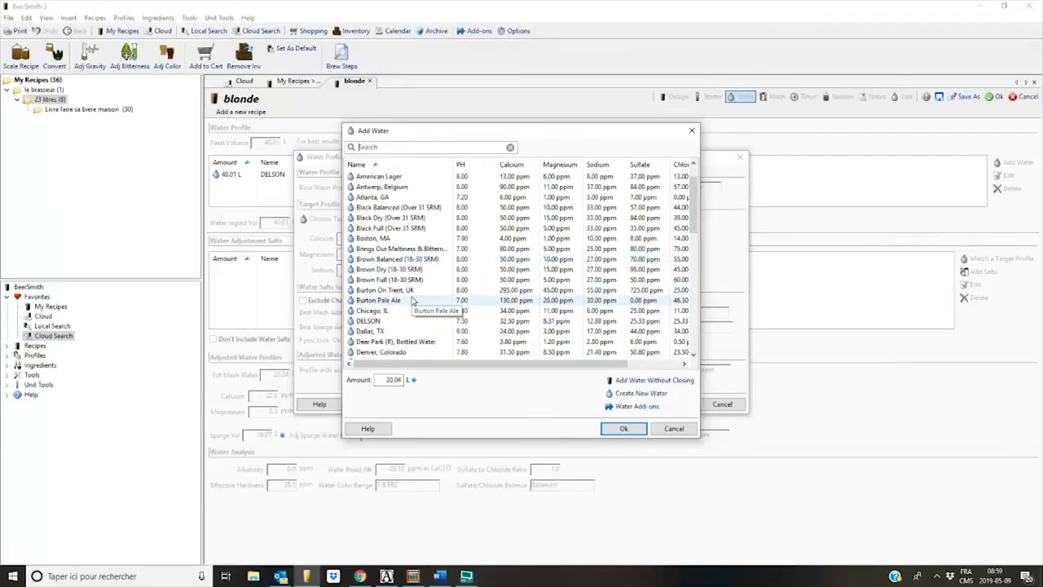
{"action": "scroll", "coordinate": [404, 309], "scroll_direction": "down", "scroll_amount": 4}
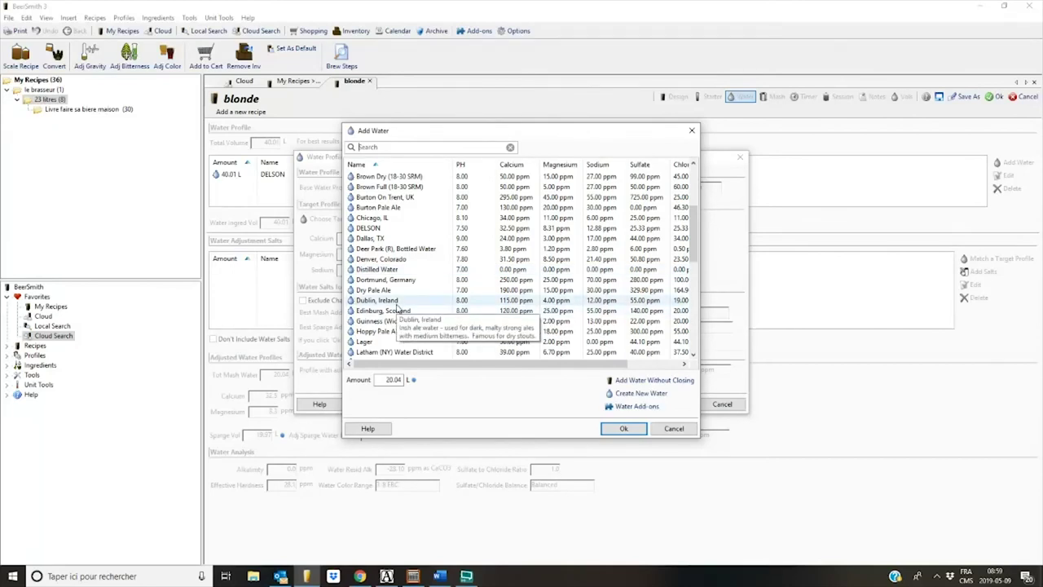
{"action": "scroll", "coordinate": [403, 305], "scroll_direction": "down", "scroll_amount": 5}
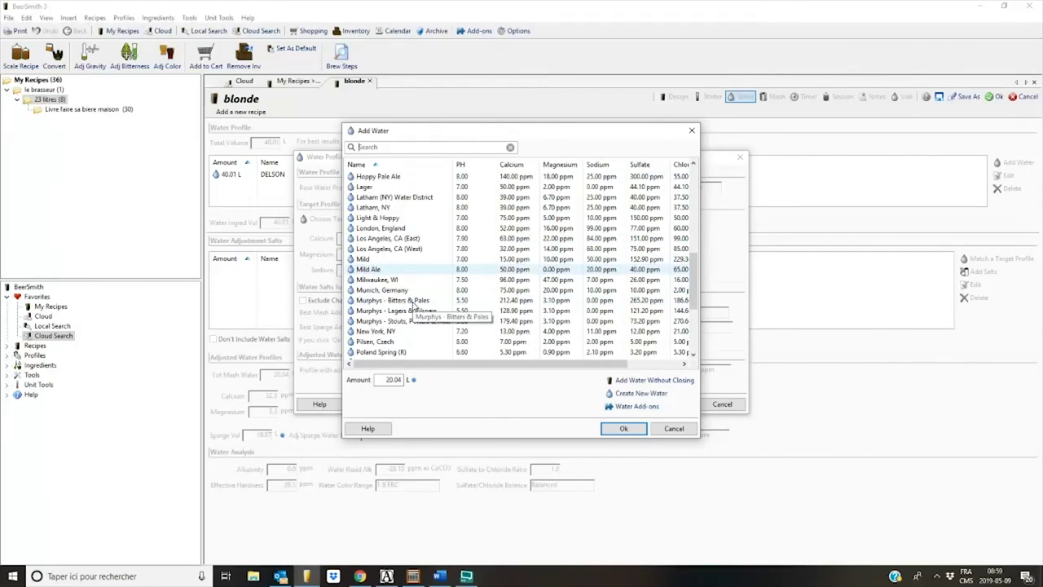
{"action": "scroll", "coordinate": [414, 306], "scroll_direction": "down", "scroll_amount": 4}
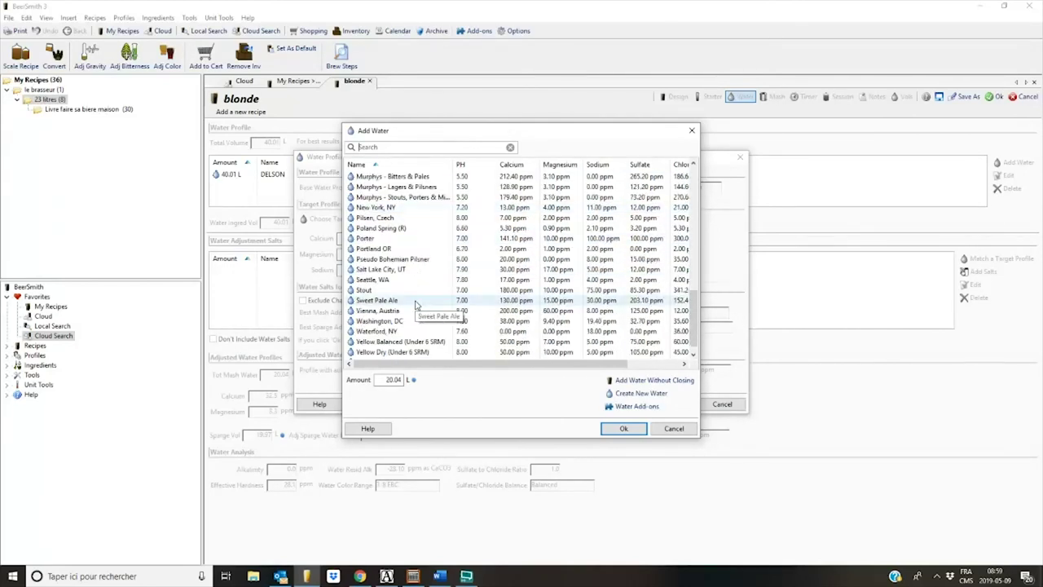
{"action": "scroll", "coordinate": [395, 308], "scroll_direction": "down", "scroll_amount": 1}
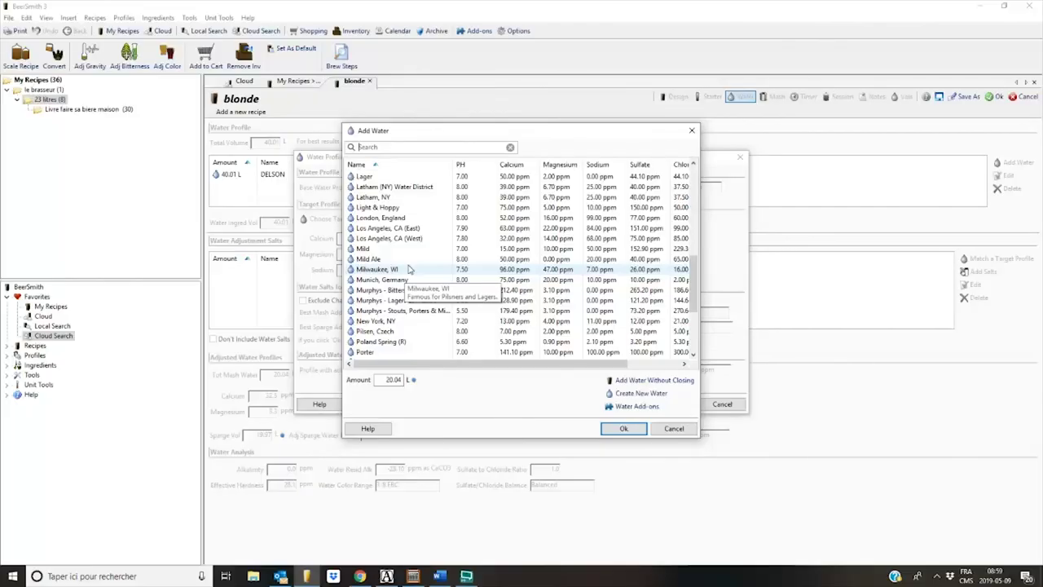
{"action": "scroll", "coordinate": [410, 270], "scroll_direction": "up", "scroll_amount": 2}
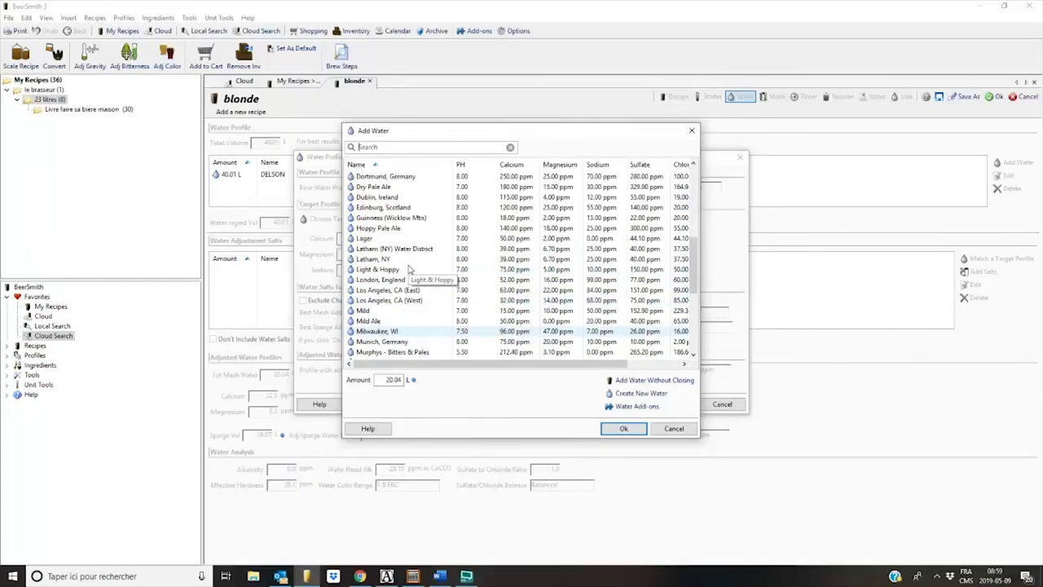
{"action": "left_click", "coordinate": [415, 250]}
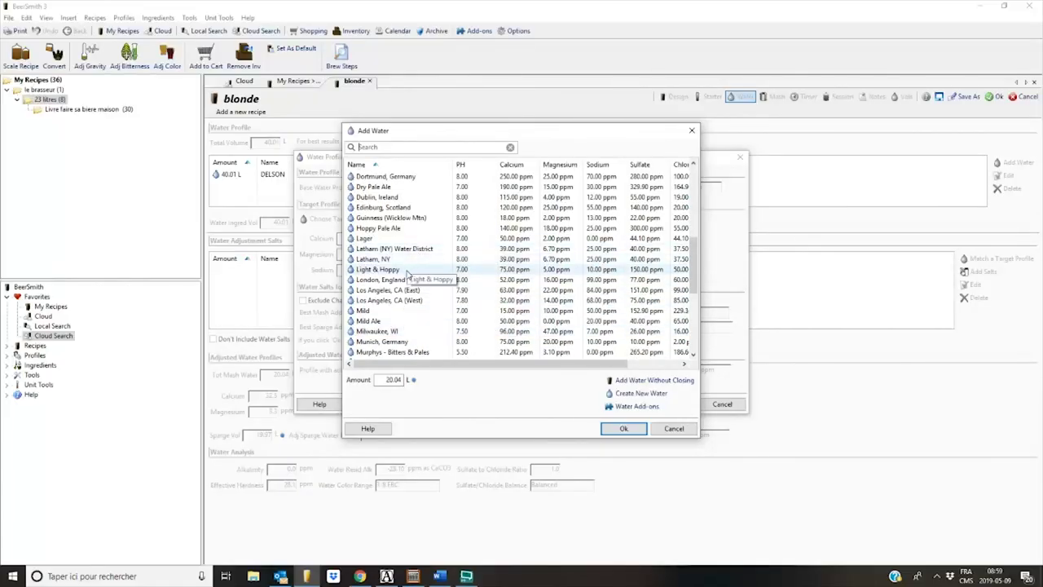
{"action": "scroll", "coordinate": [409, 269], "scroll_direction": "up", "scroll_amount": 2}
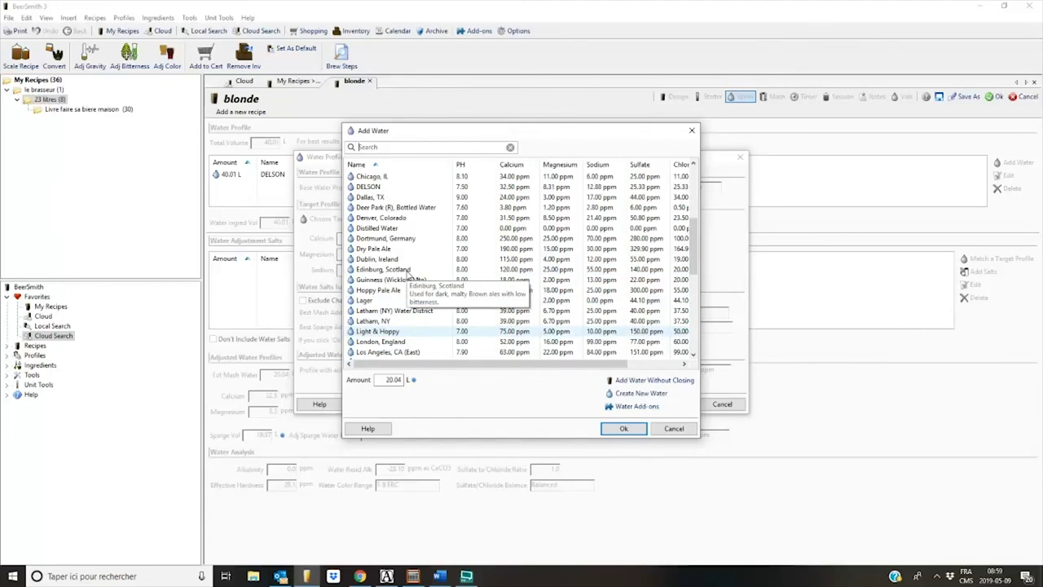
{"action": "left_click", "coordinate": [414, 220]}
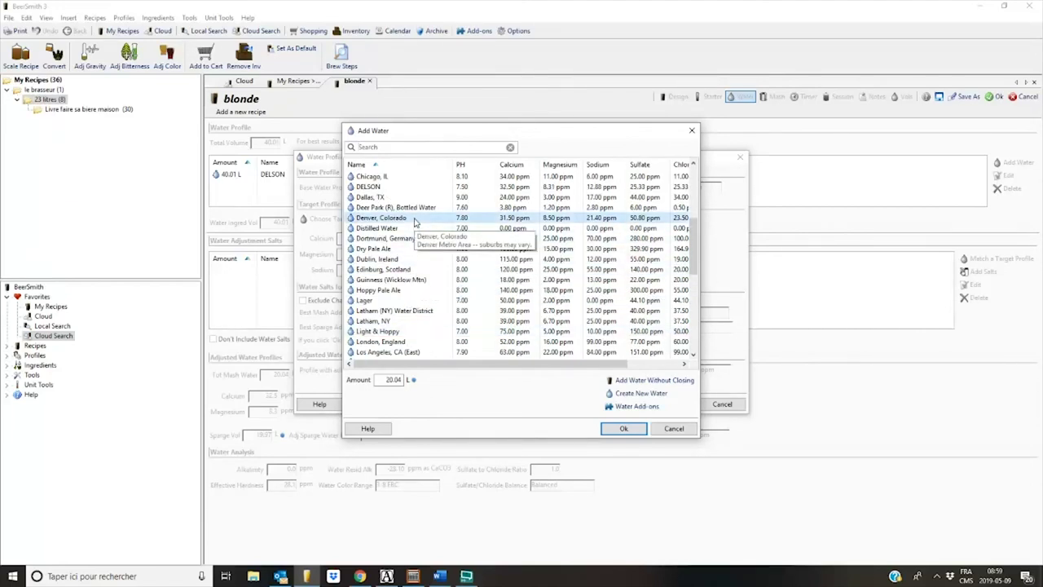
{"action": "left_click", "coordinate": [624, 428]}
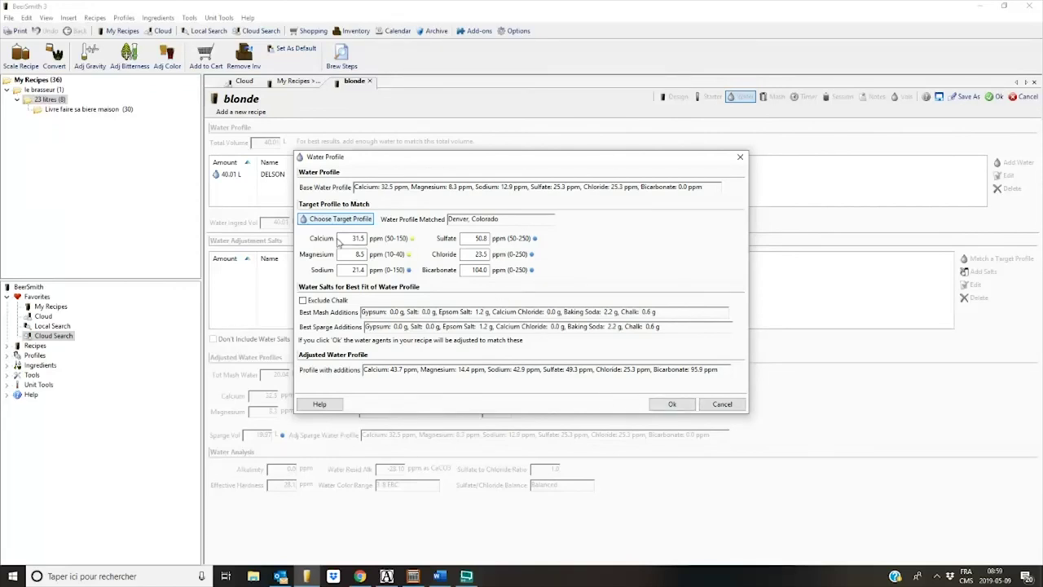
{"action": "left_click", "coordinate": [673, 405]}
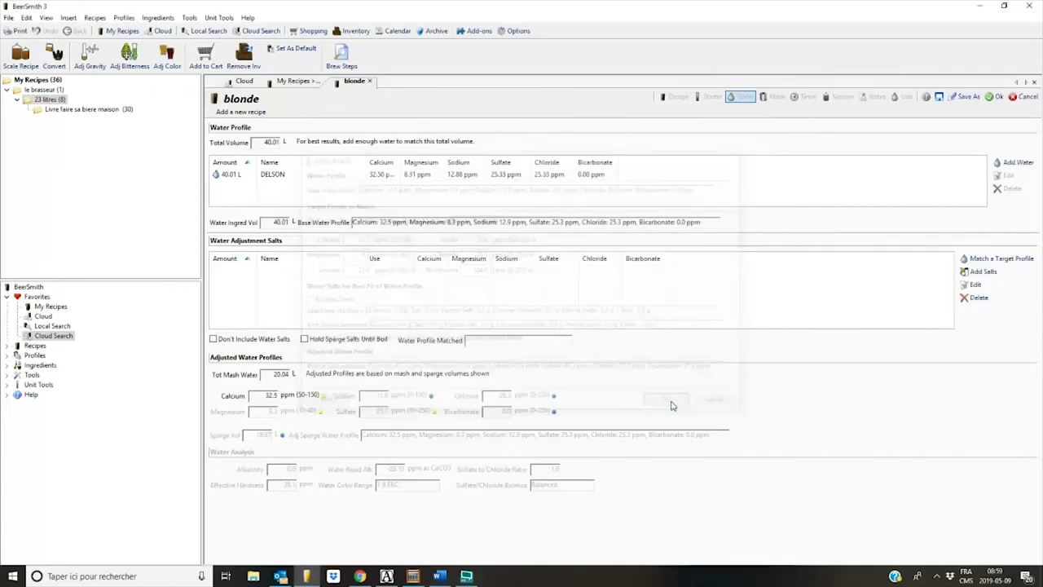